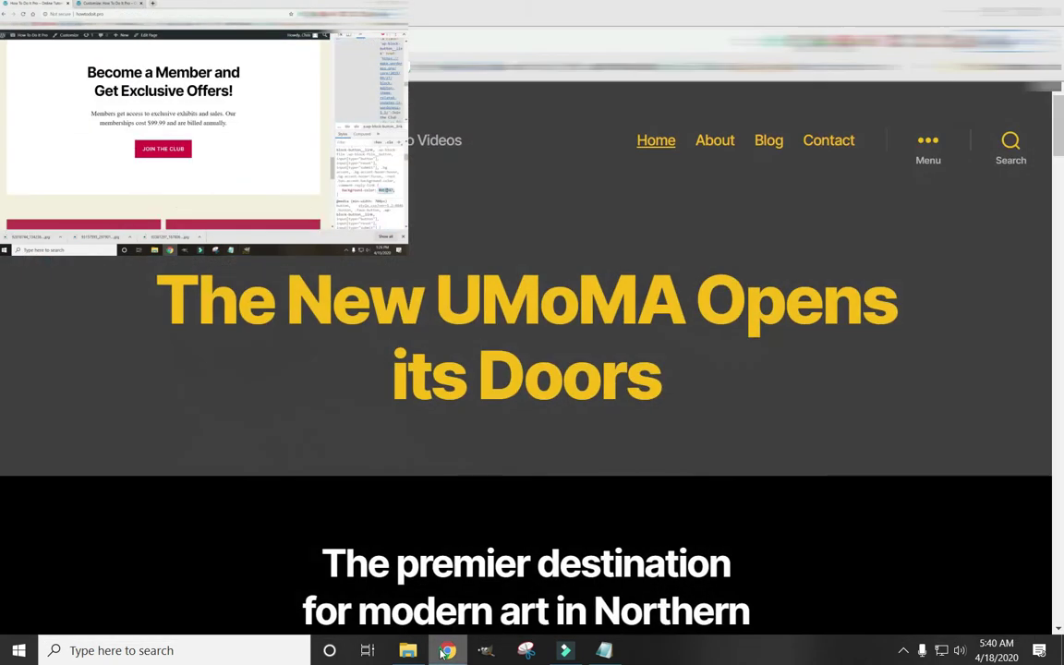
- Review the site's home page from the header down to the credits in the footer
click(447, 651)
scroll(591, 312, down, 20)
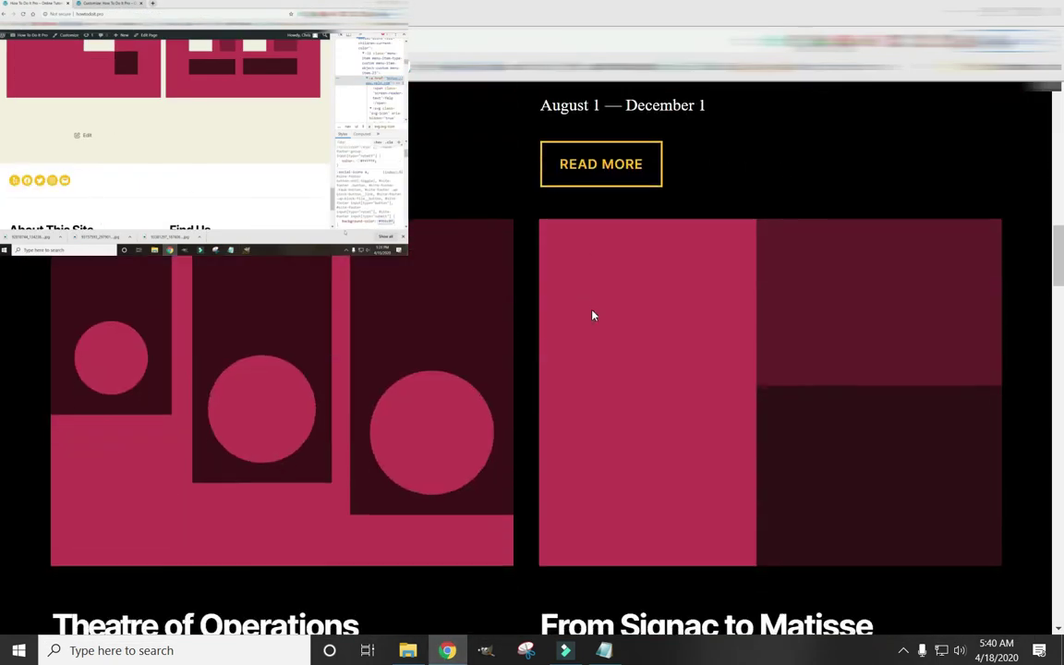
scroll(593, 323, down, 20)
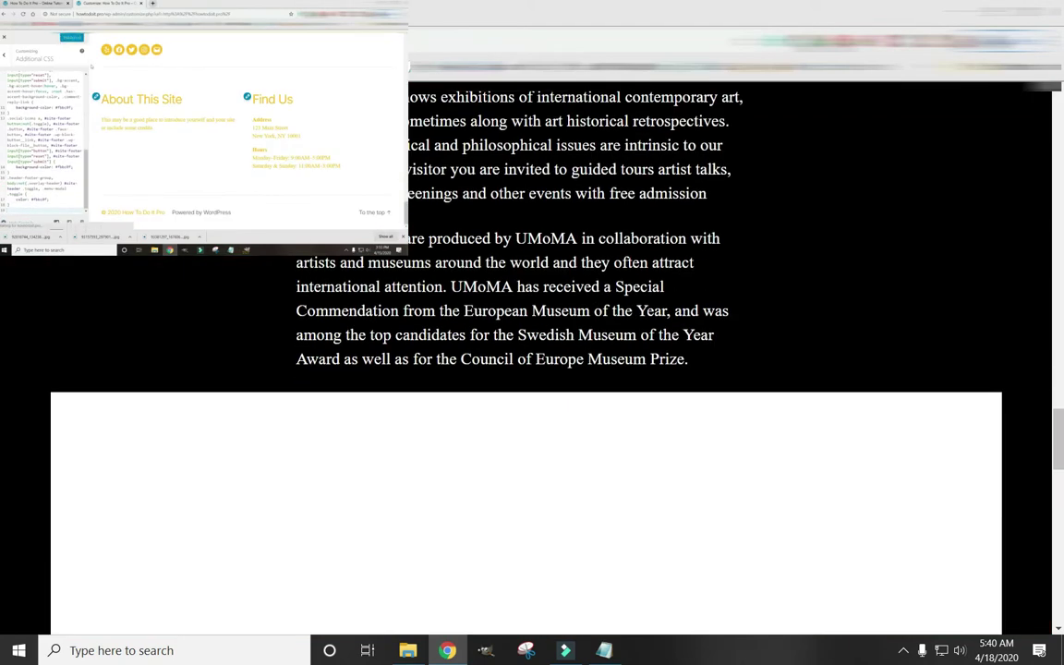
scroll(598, 341, down, 15)
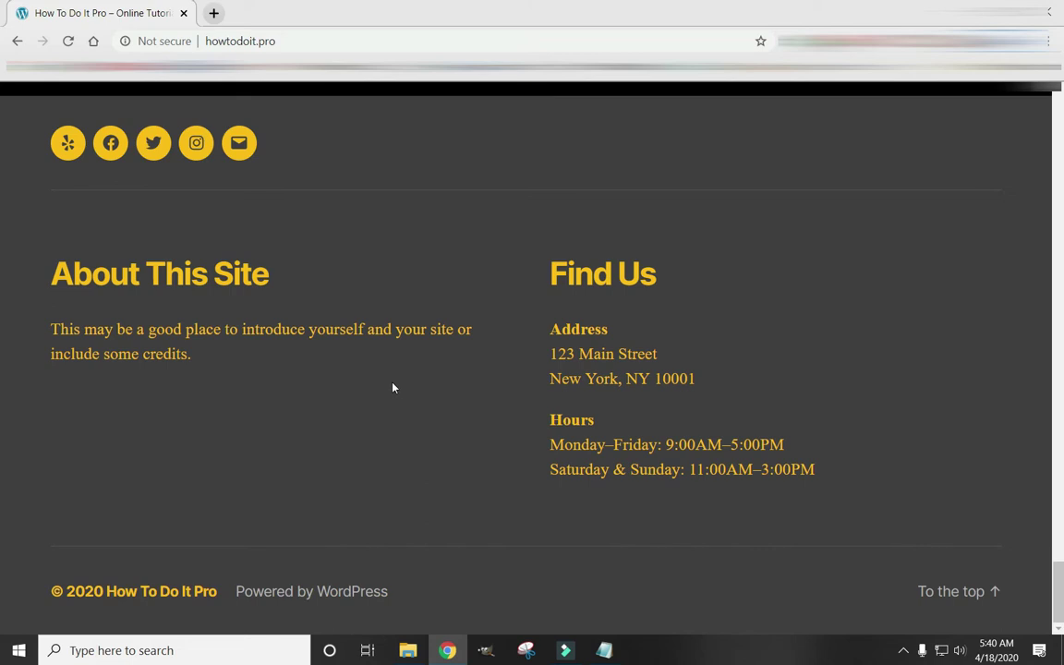
- Open howtodoit.pro/wp-admin in a new browser tab and log in with the username and account password
click(213, 13)
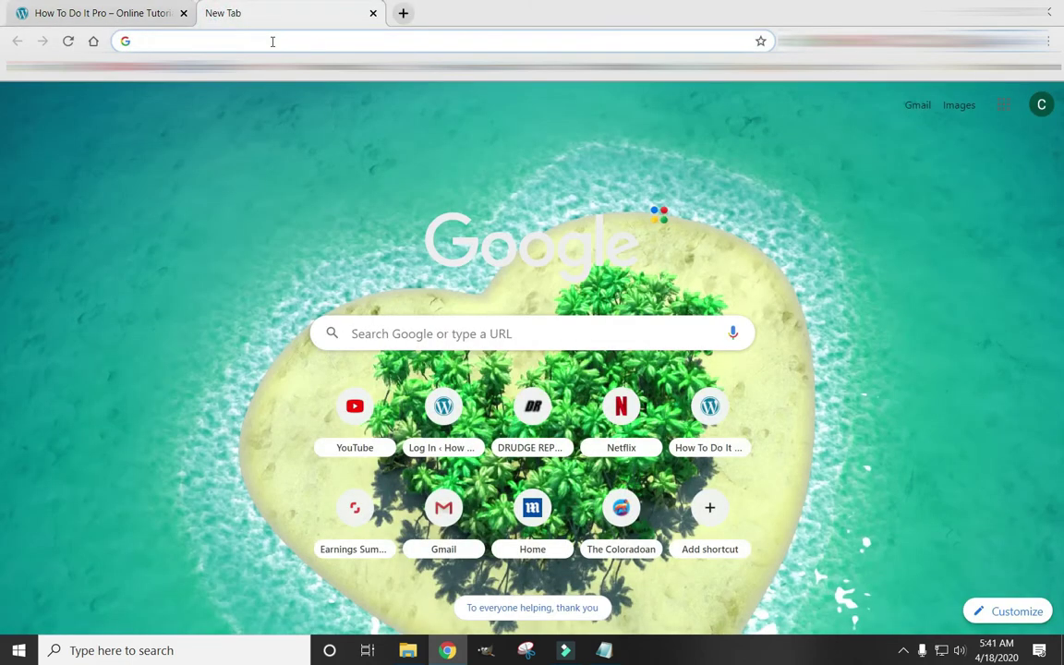
text(Ho)
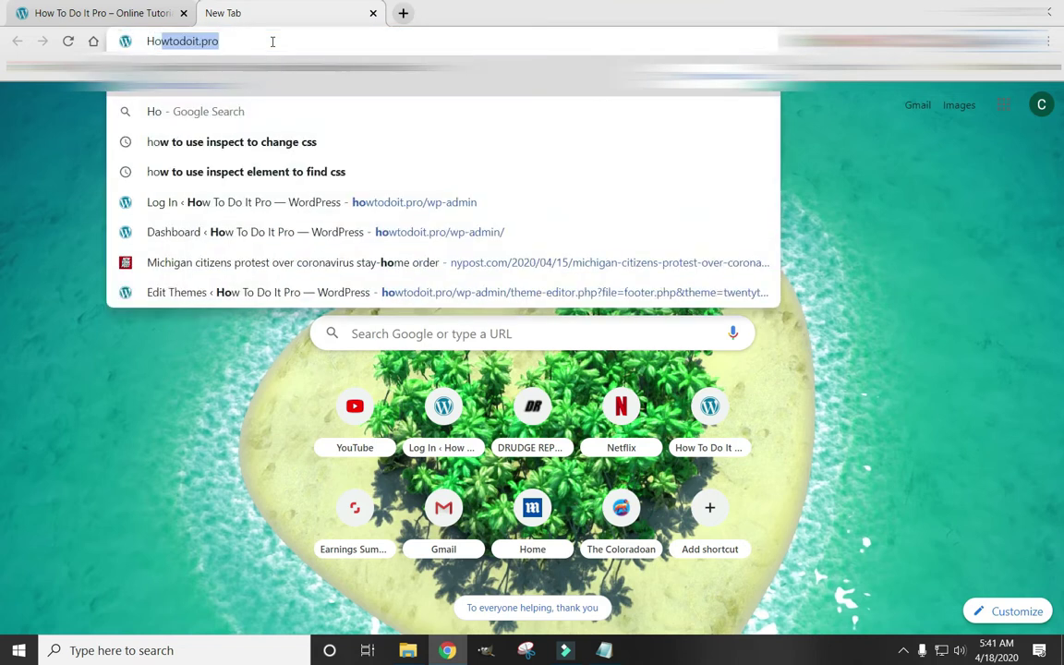
text(wtodoit.pro/)
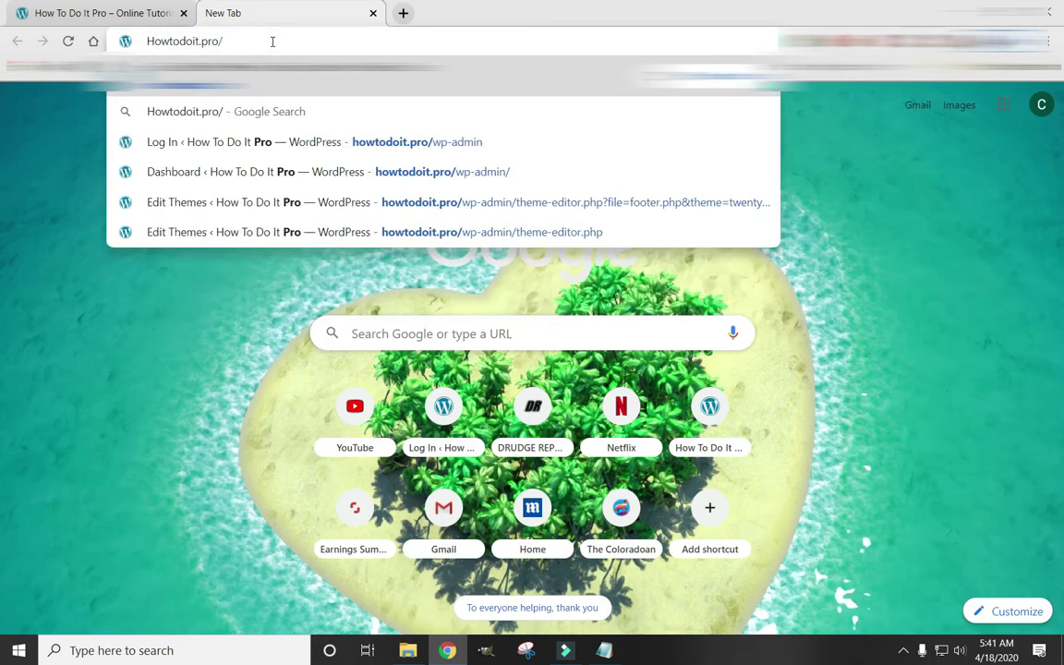
text(wp-a)
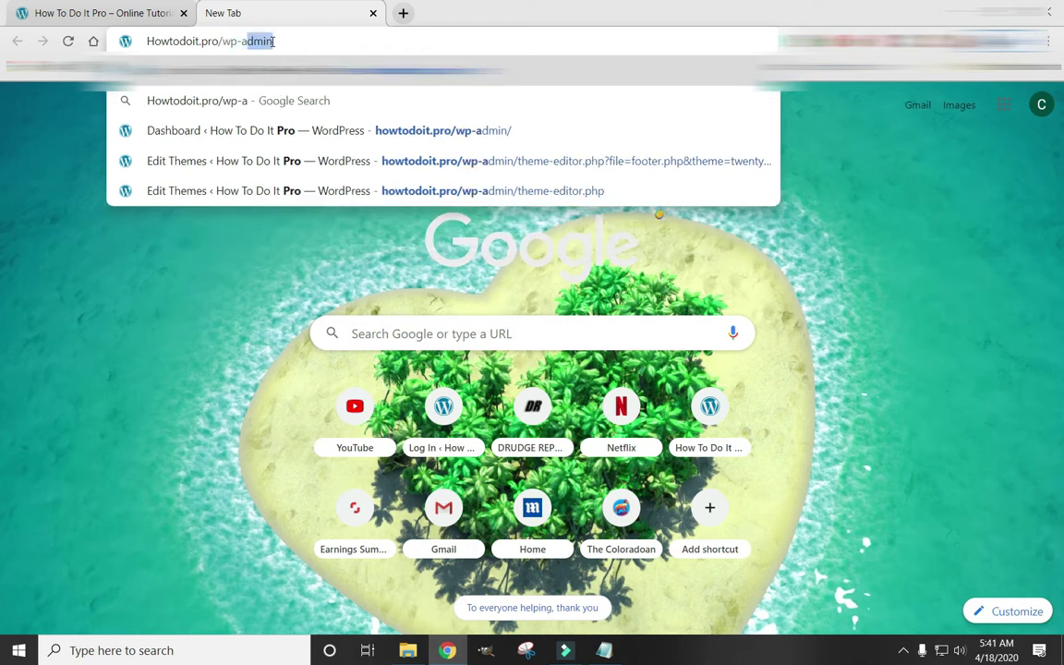
text(dmin)
key(Return)
text(Chris)
key(Tab)
text(************)
click(634, 415)
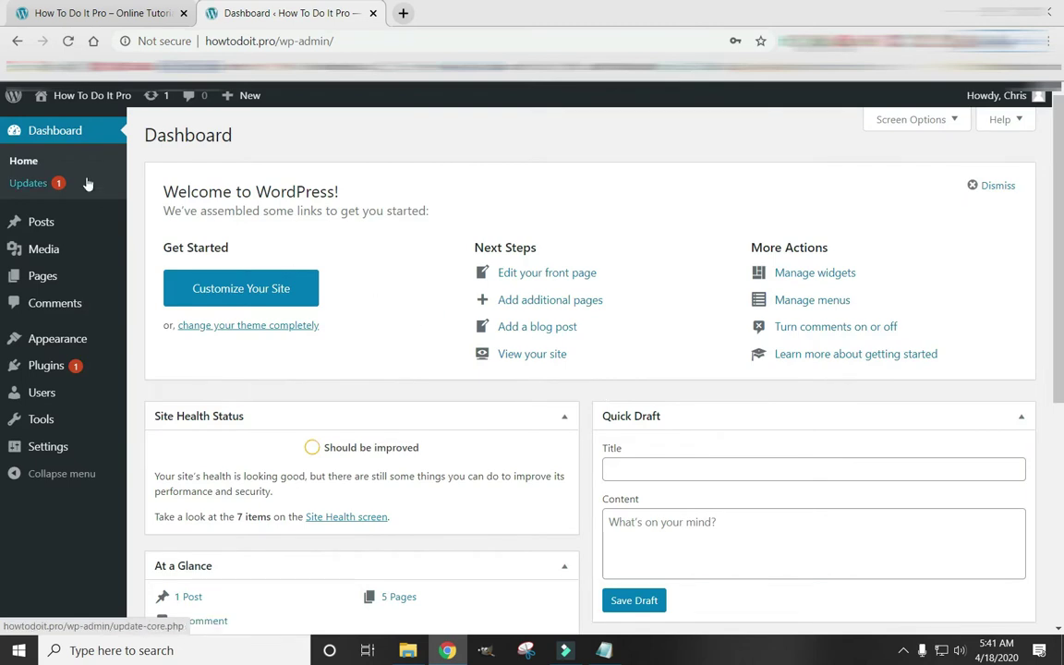
- Open the Twenty Twenty theme's Theme Footer file (footer.php) in the Theme Editor
mouse_move(86, 340)
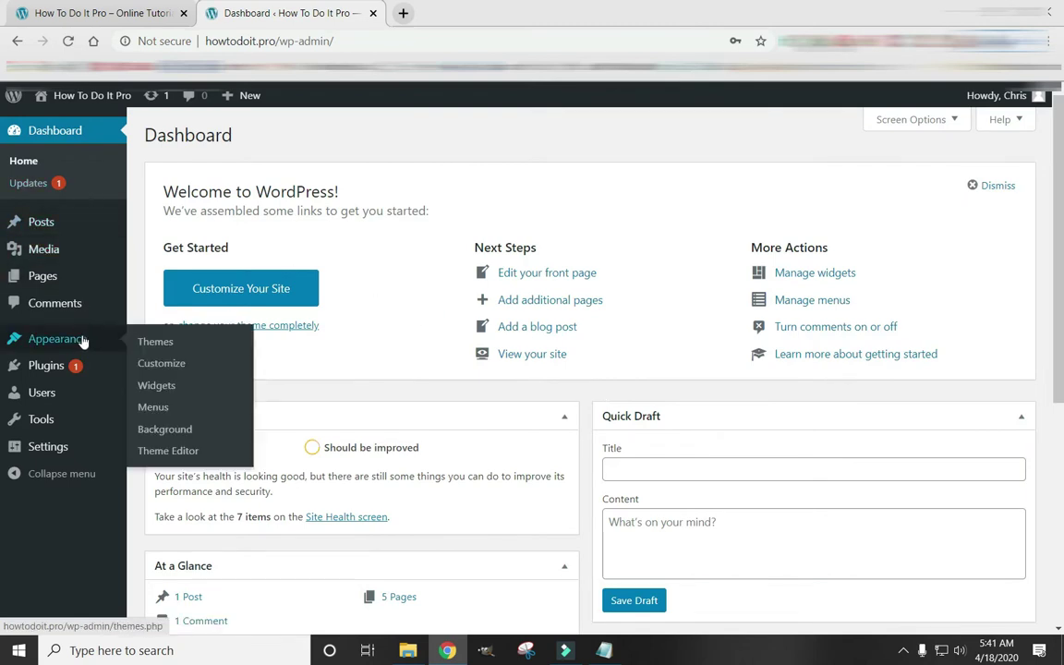
click(174, 453)
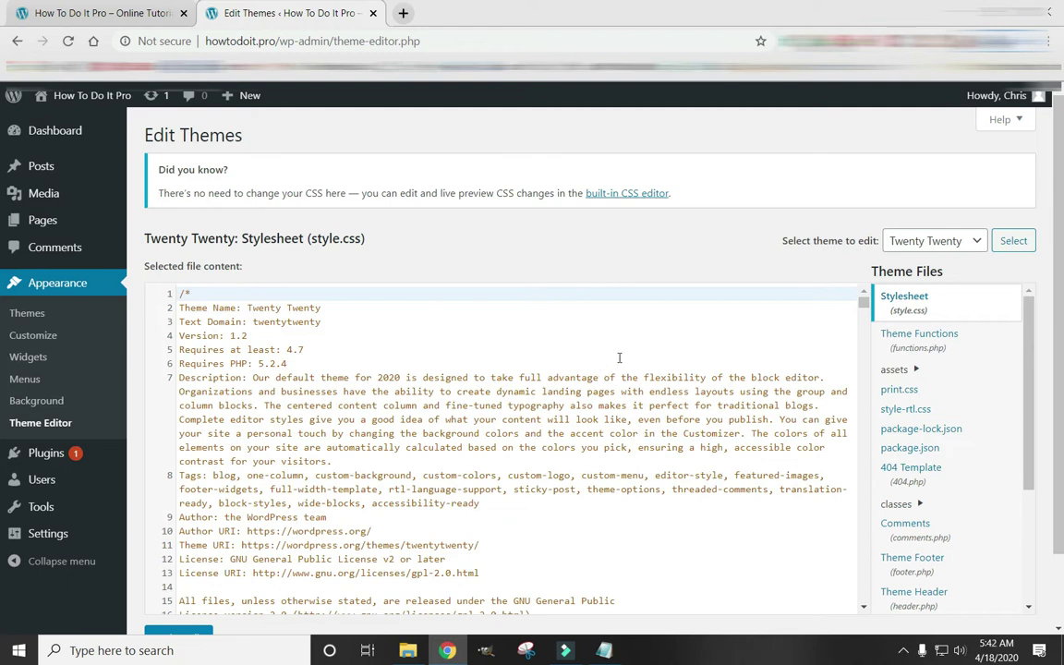
click(944, 572)
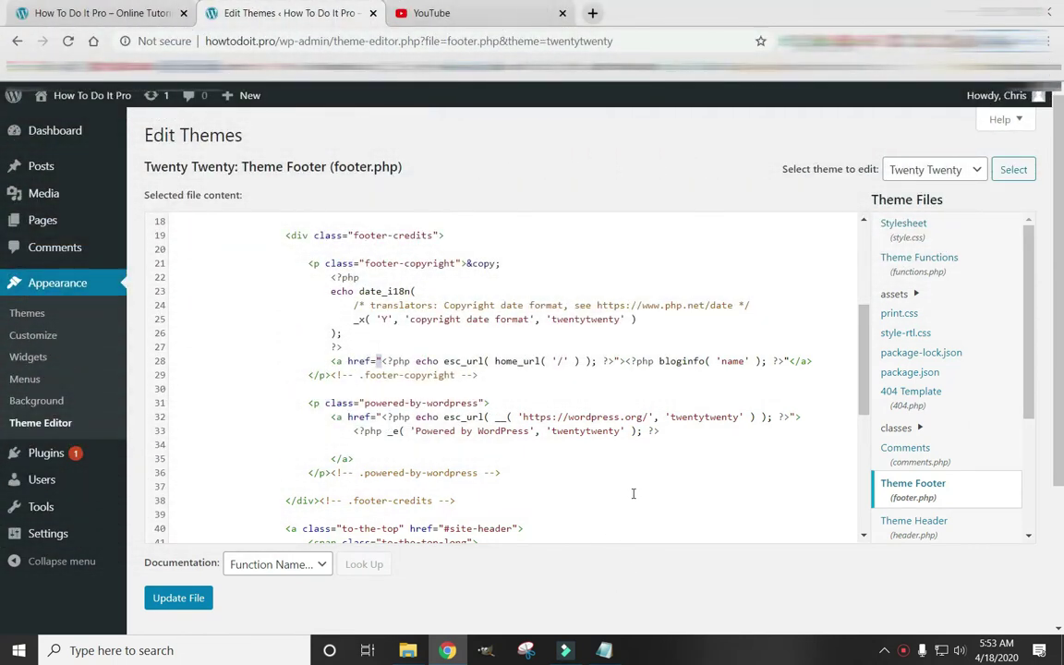
- Back up the entire footer.php code by copying it into Notepad, replacing the text already there
scroll(634, 494, up, 3)
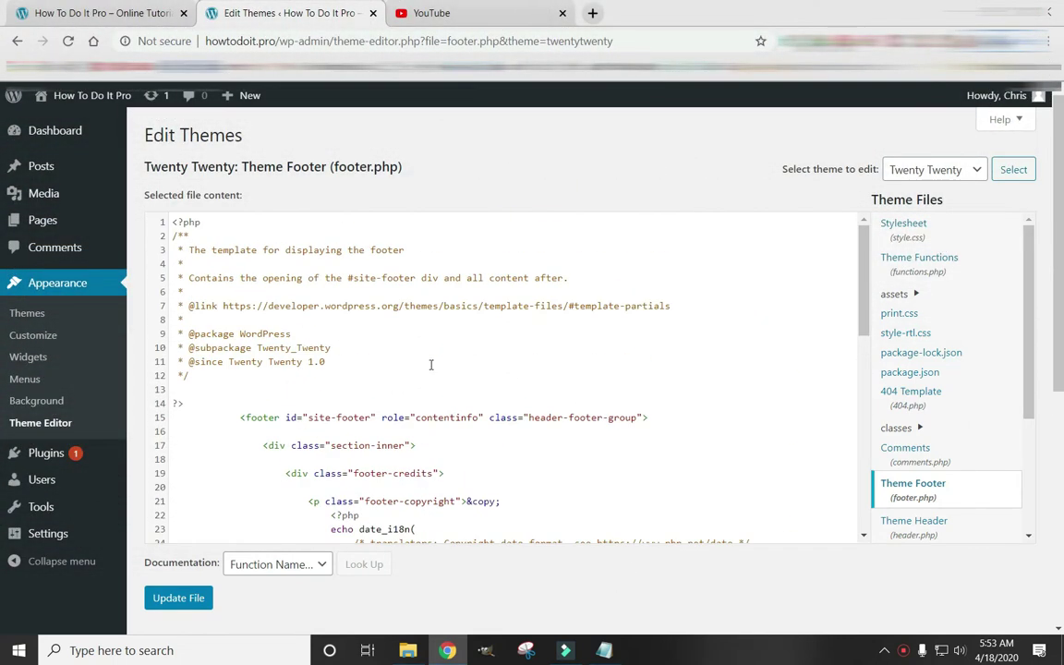
click(455, 236)
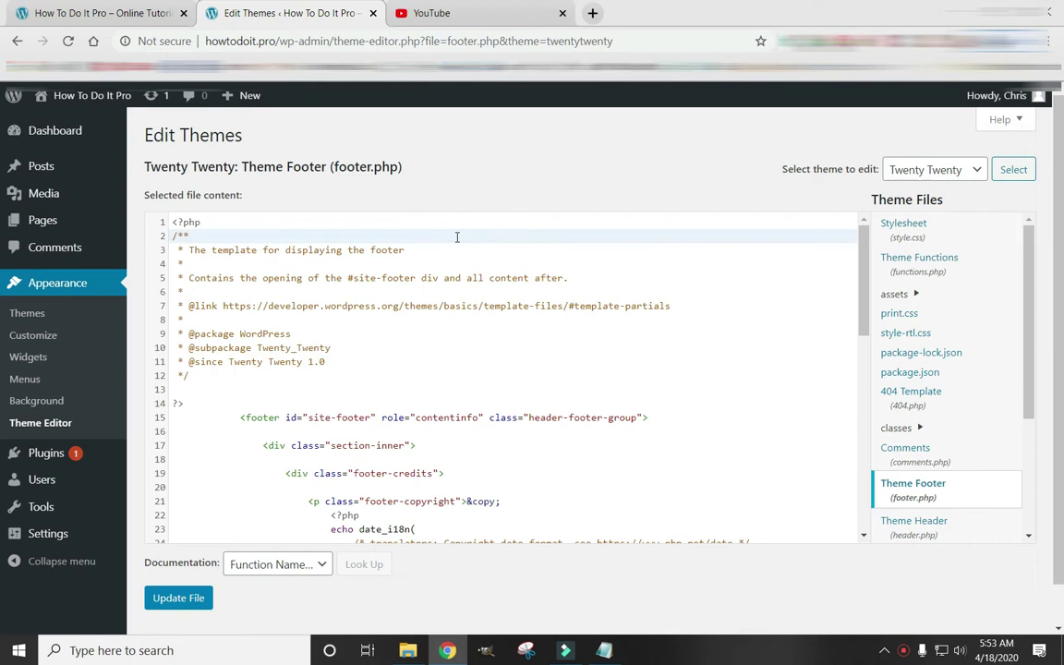
key(ctrl+a)
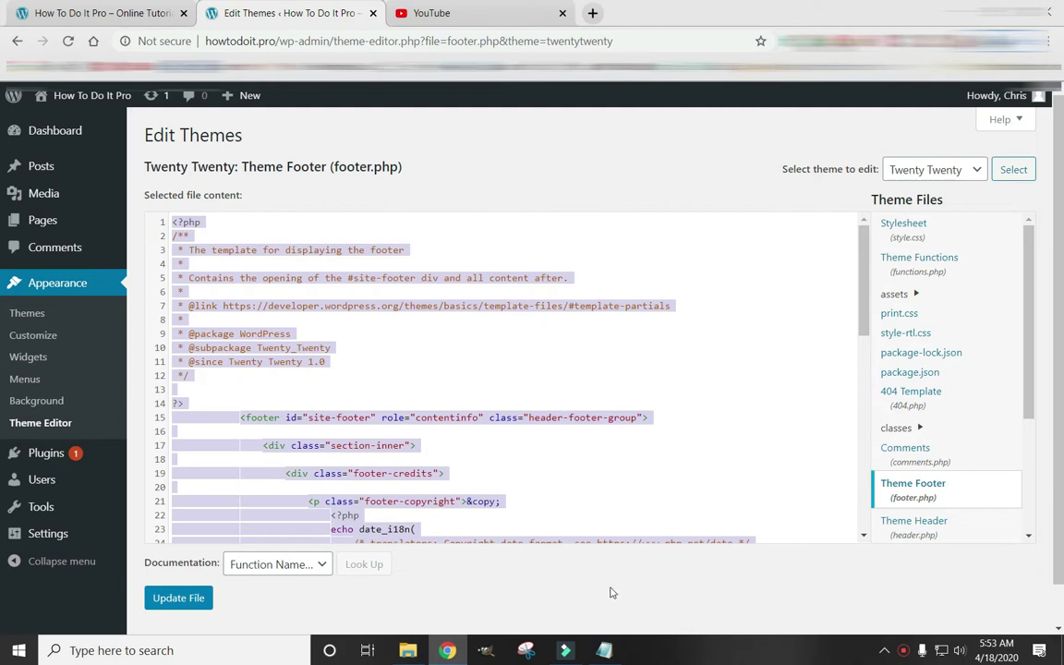
key(alt+Tab)
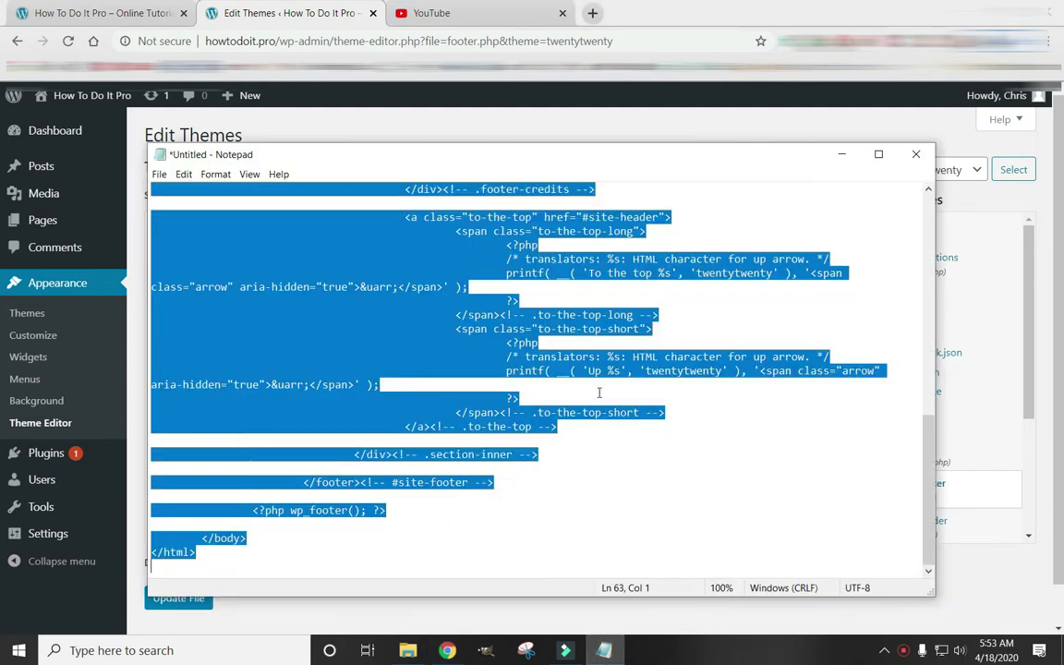
key(Delete)
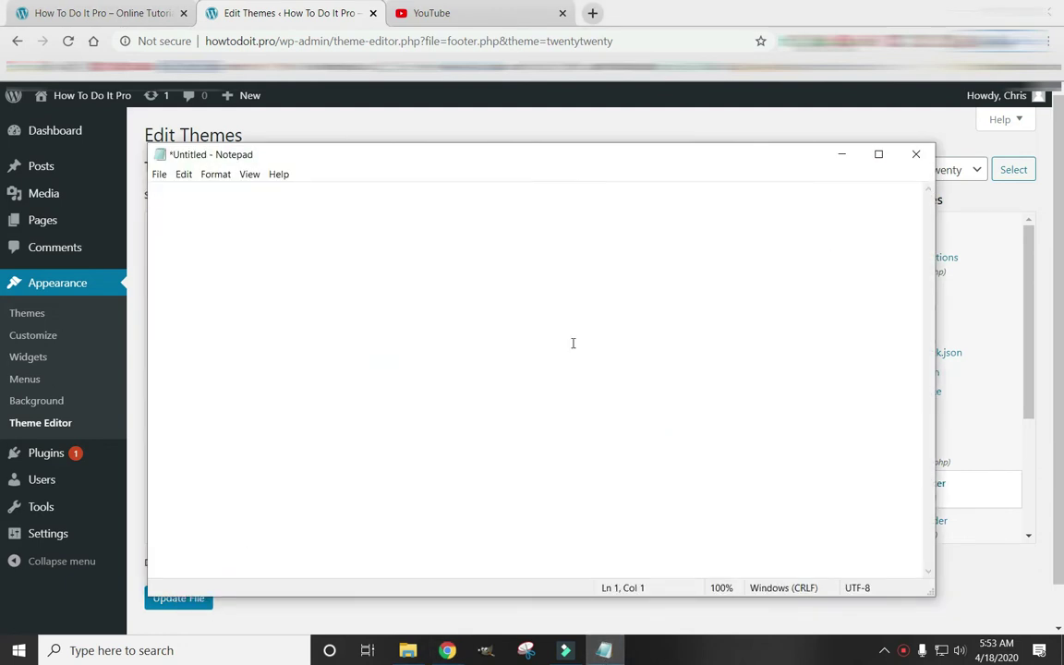
key(ctrl+v)
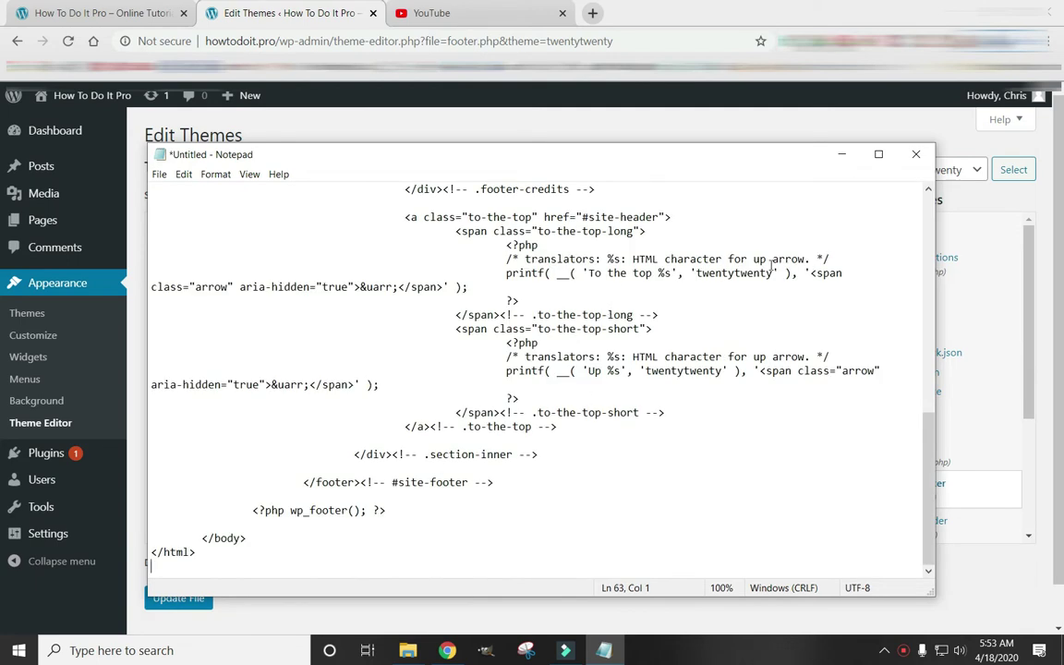
- Copy the whole backup from Notepad, paste it over the footer.php code in the browser's theme editor and save
click(629, 444)
key(ctrl+a)
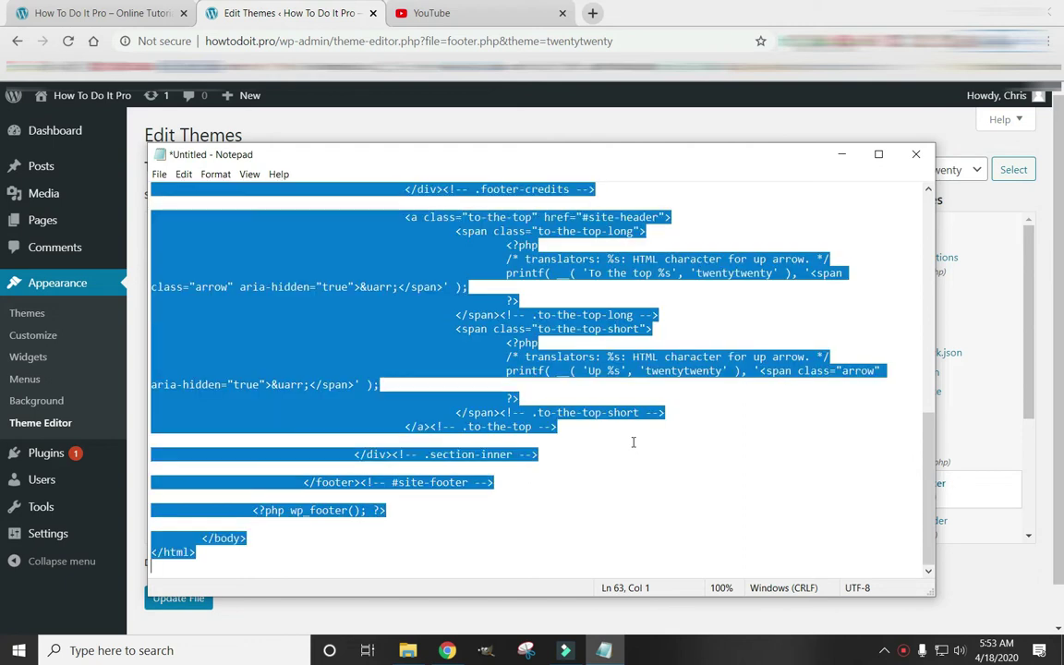
click(841, 154)
click(462, 361)
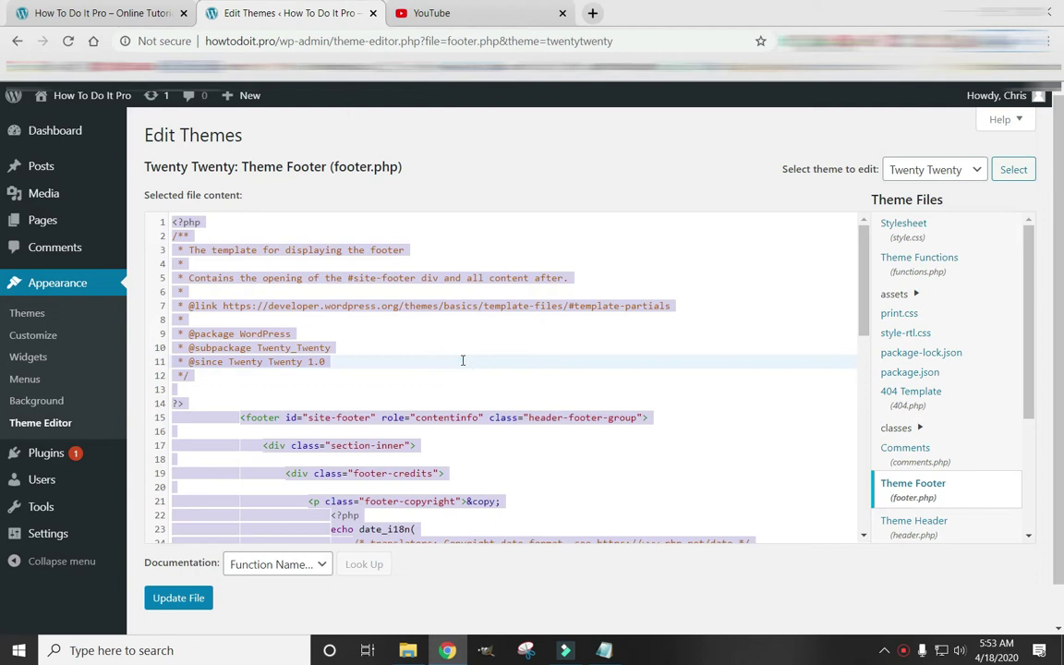
key(ctrl+v)
key(ctrl+s)
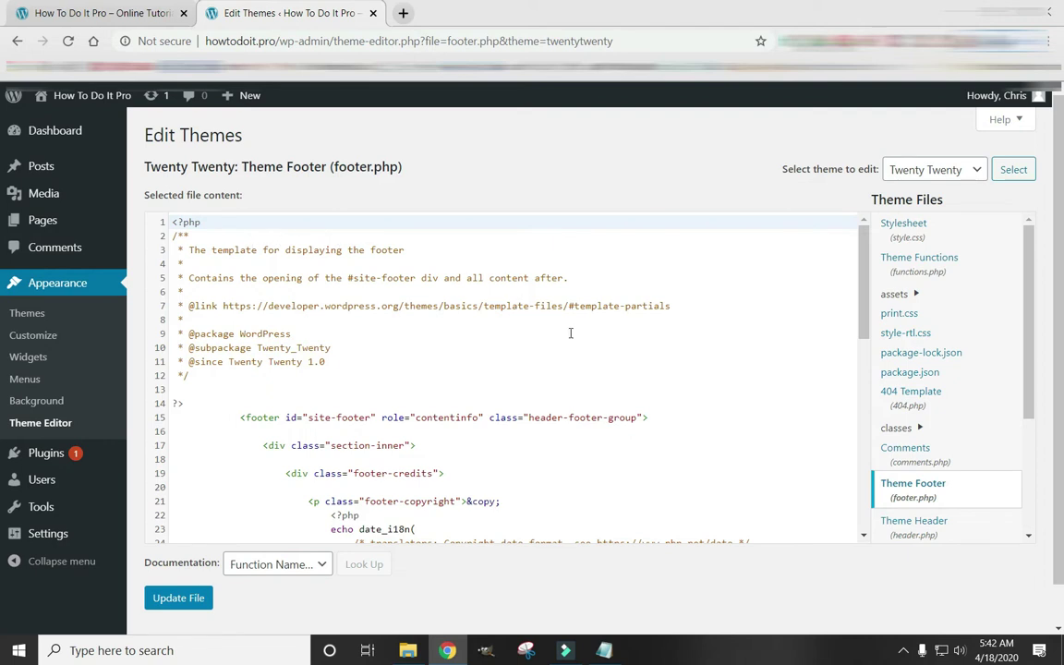
- Compare the live site's footer credits with the footer-copyright and powered-by-wordpress code in footer.php
click(109, 12)
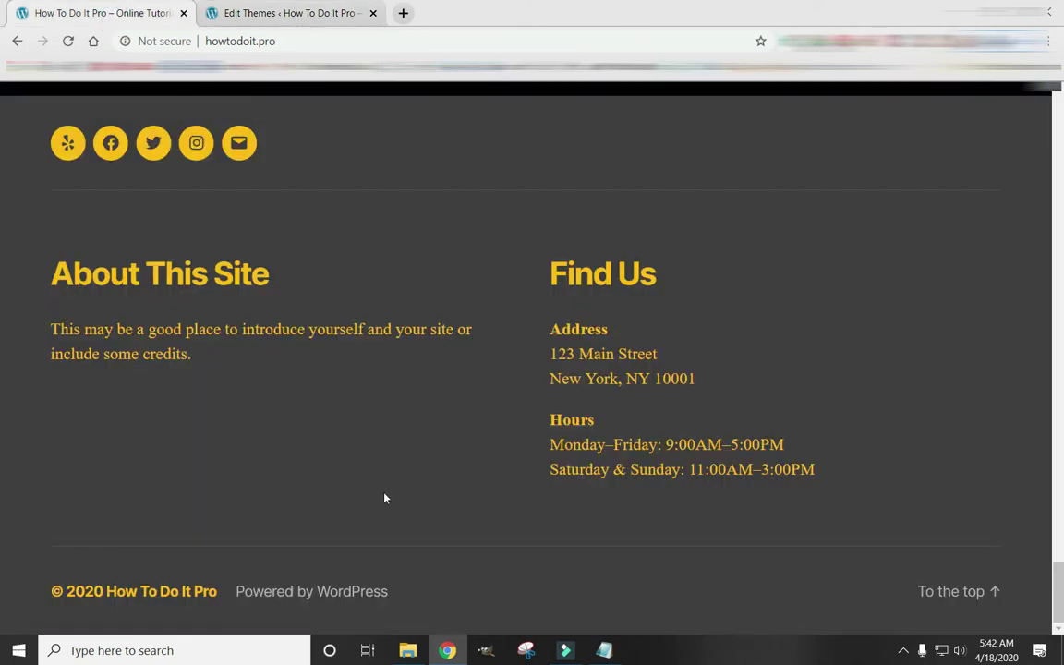
scroll(545, 294, up, 3)
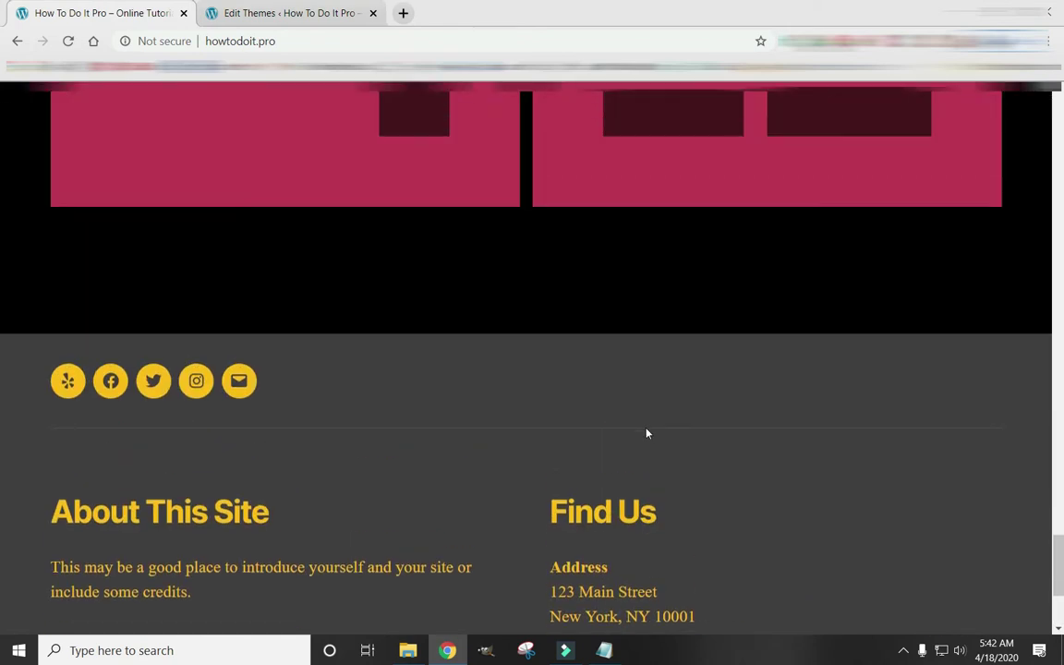
scroll(645, 430, down, 1)
click(330, 13)
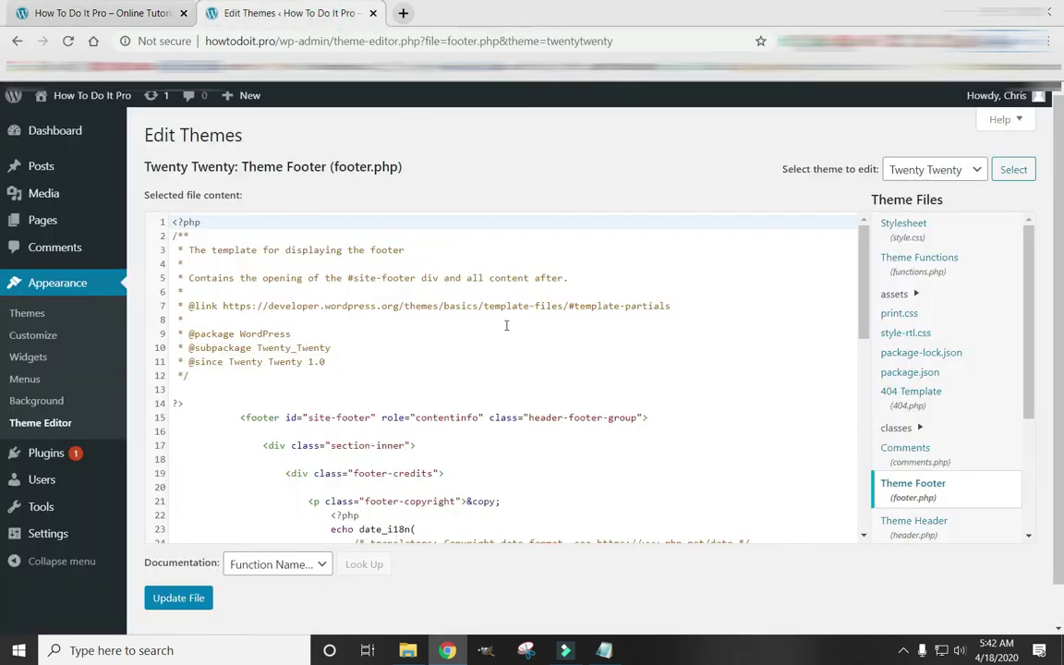
scroll(694, 381, down, 2)
scroll(693, 382, down, 2)
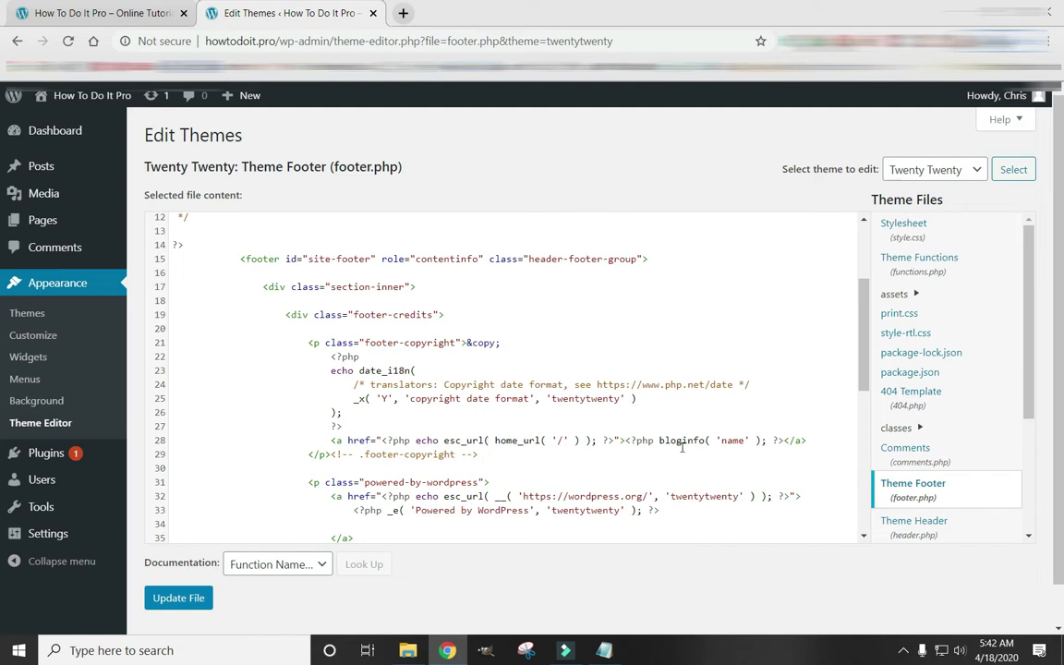
click(109, 13)
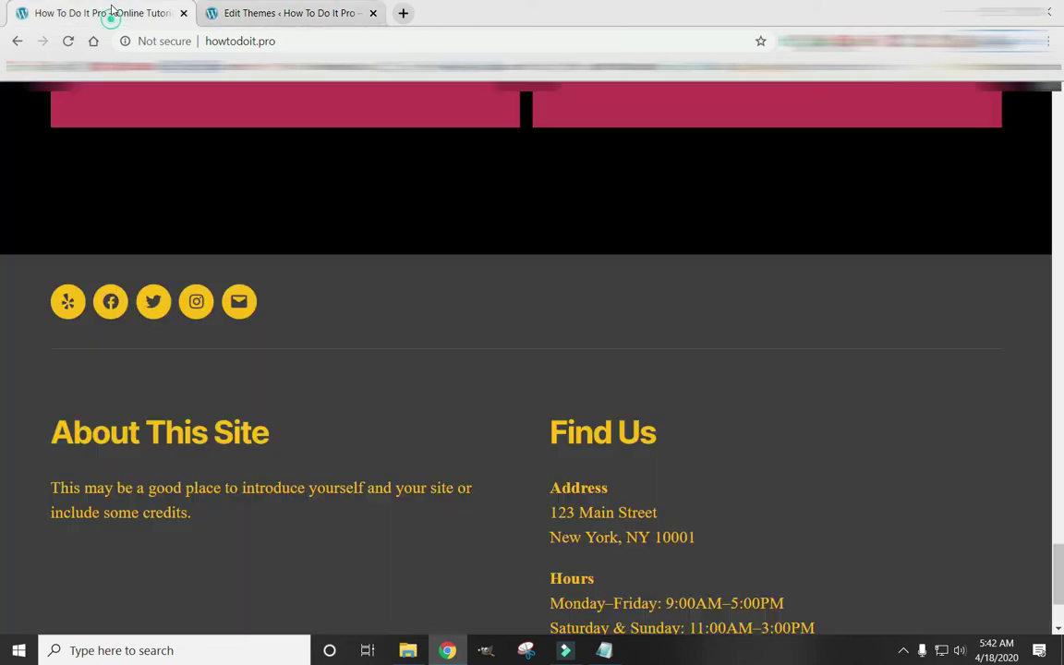
scroll(283, 479, down, 1)
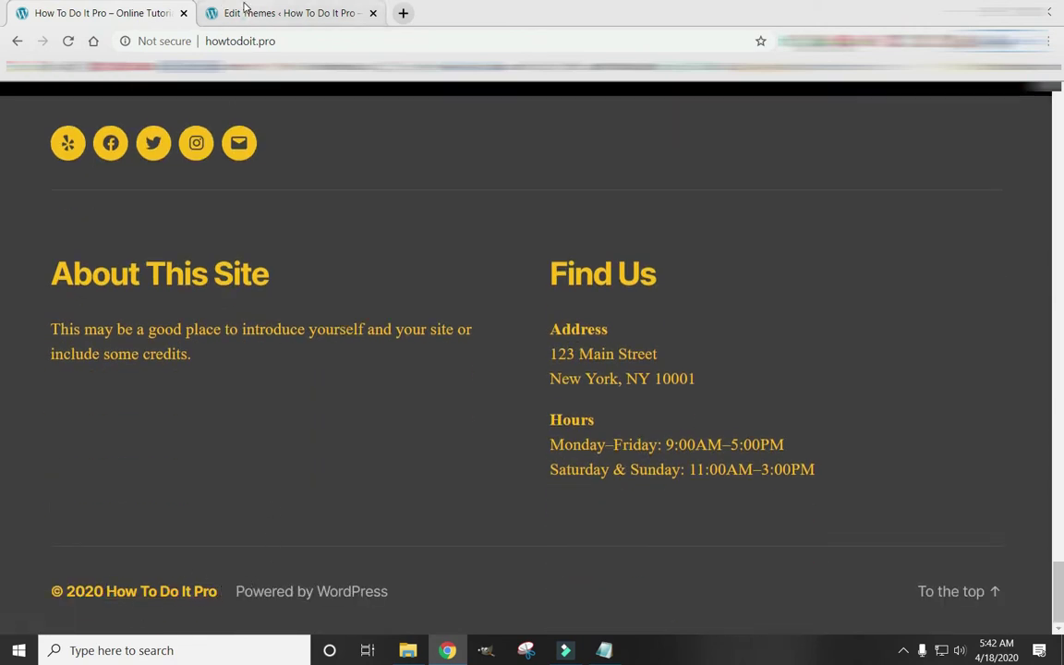
click(242, 12)
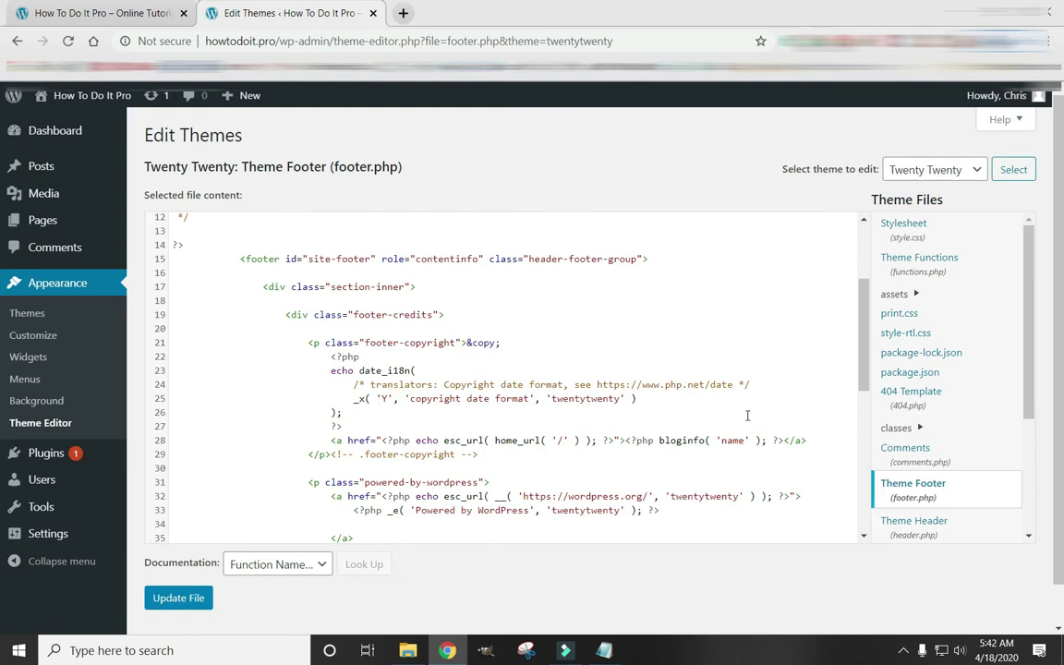
scroll(679, 402, down, 1)
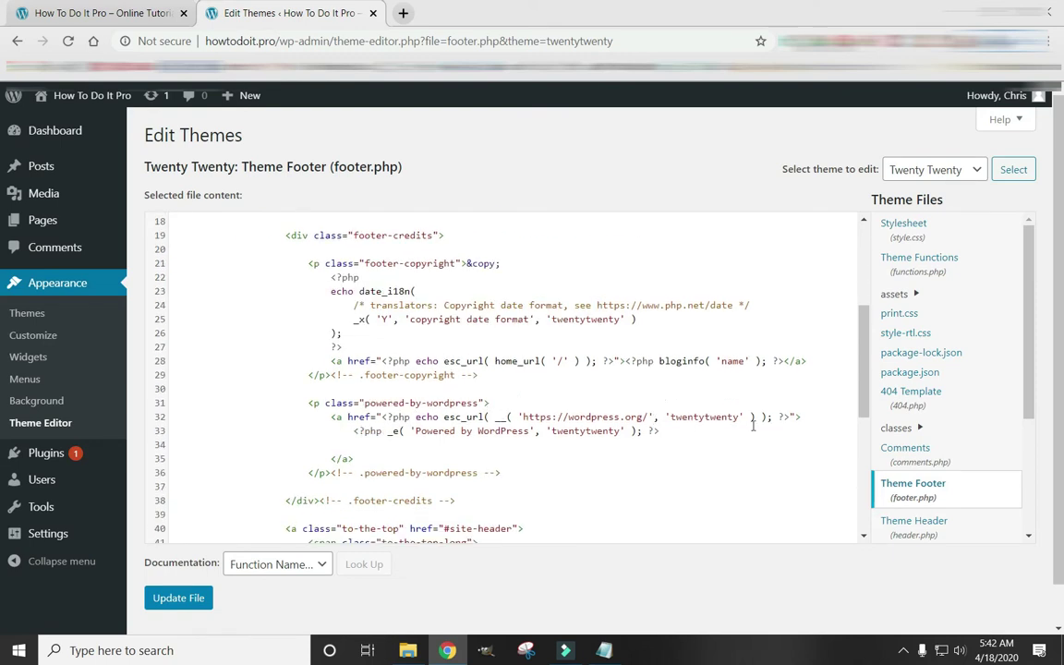
click(102, 12)
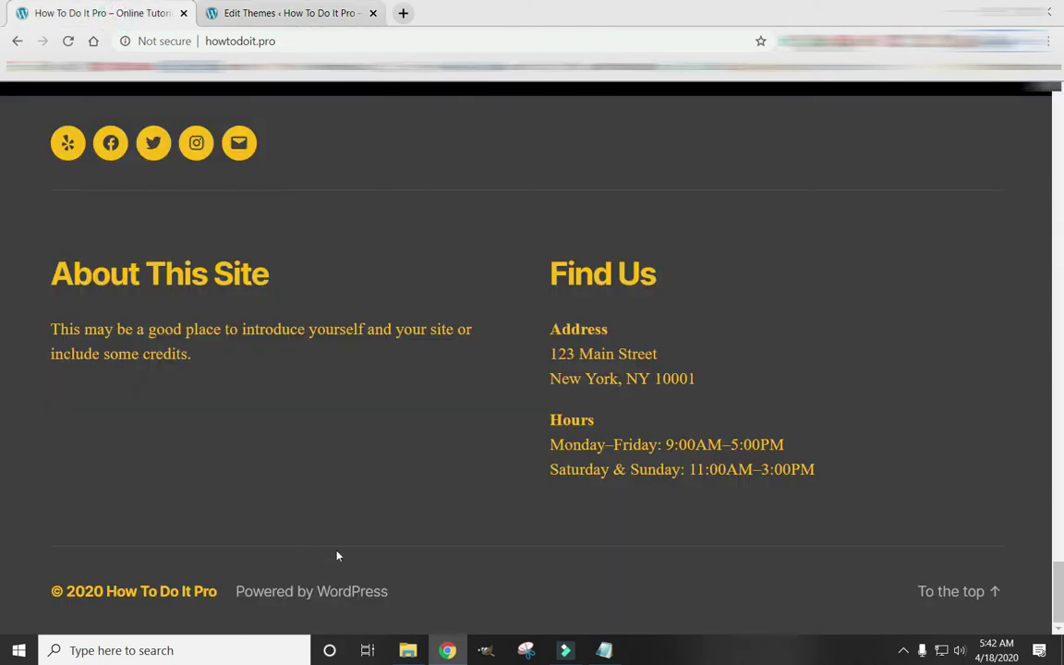
- Delete the complete powered-by-wordpress paragraph from footer.php, update the file and reload the live site to check the footer
click(259, 13)
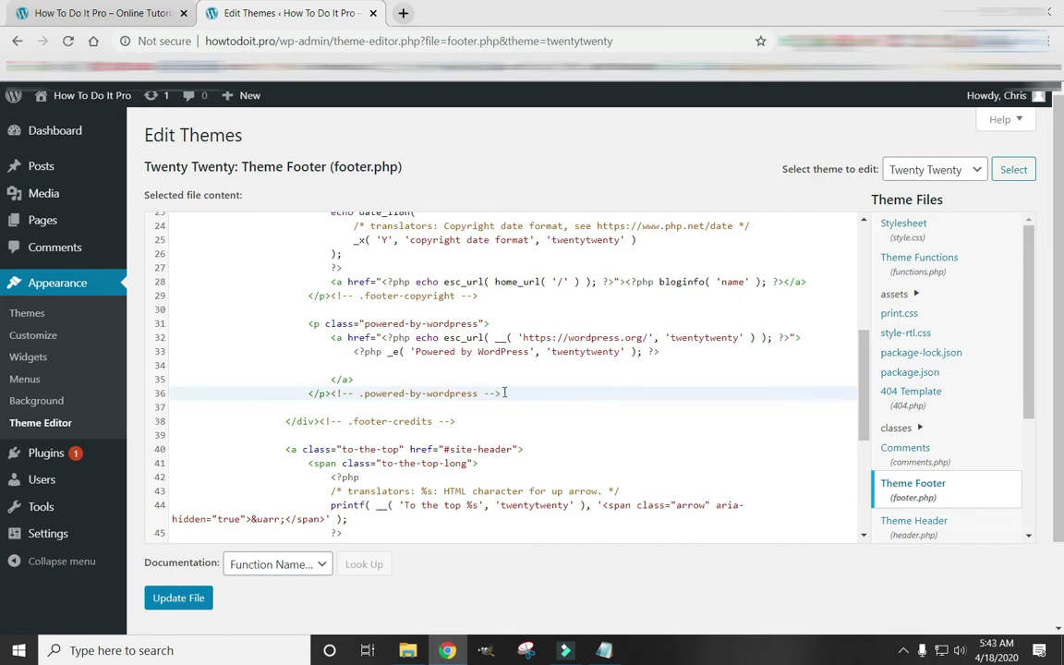
drag(500, 393, 303, 329)
key(ctrl+c)
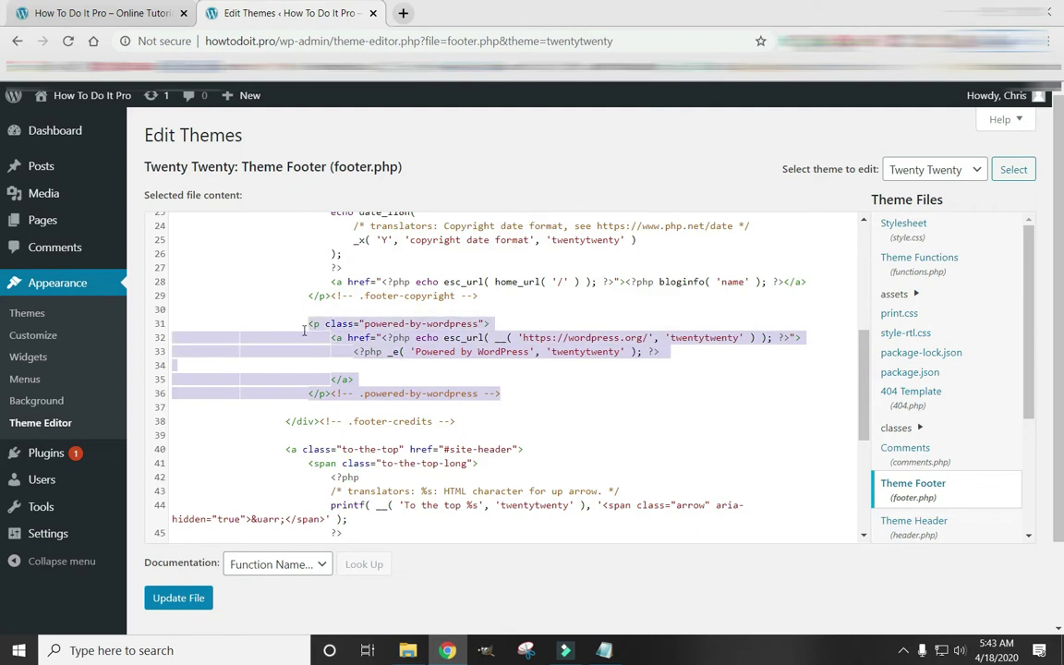
key(BackSpace)
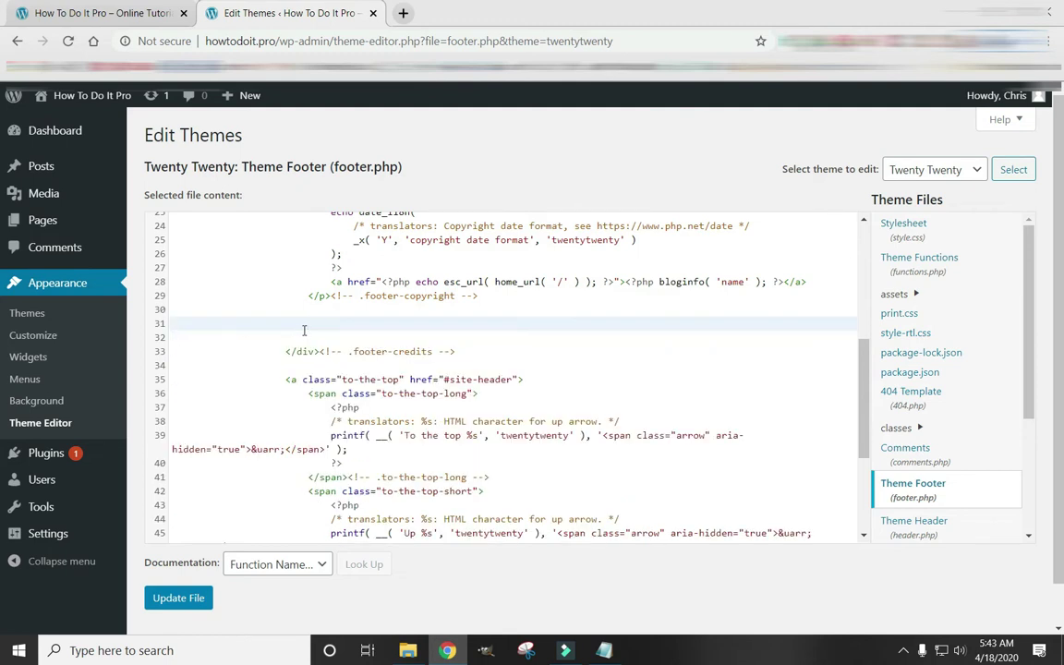
click(173, 598)
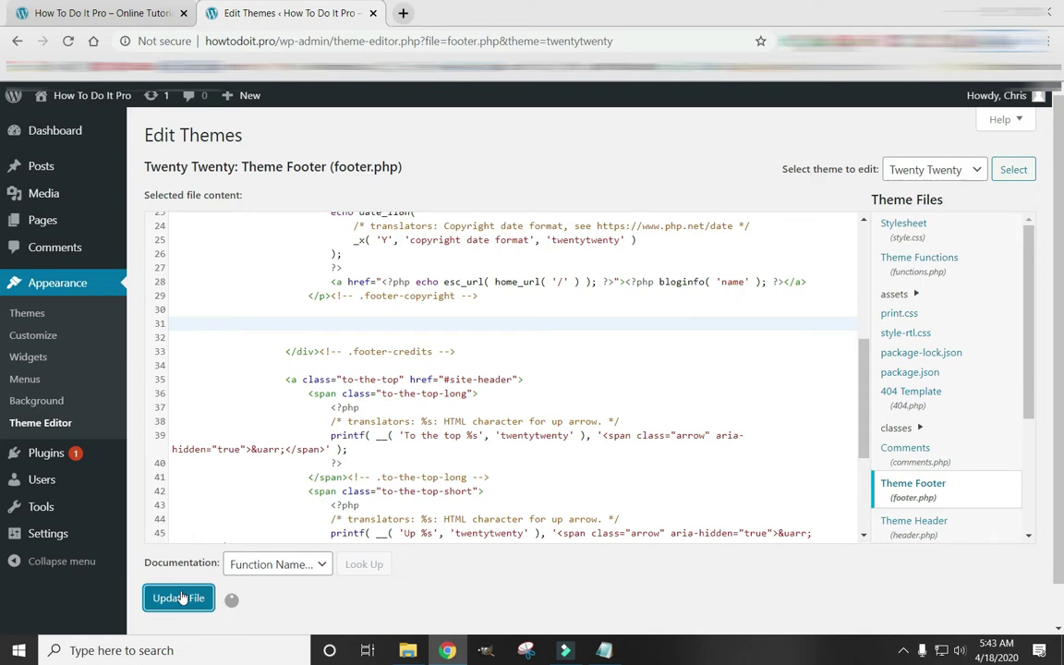
click(115, 13)
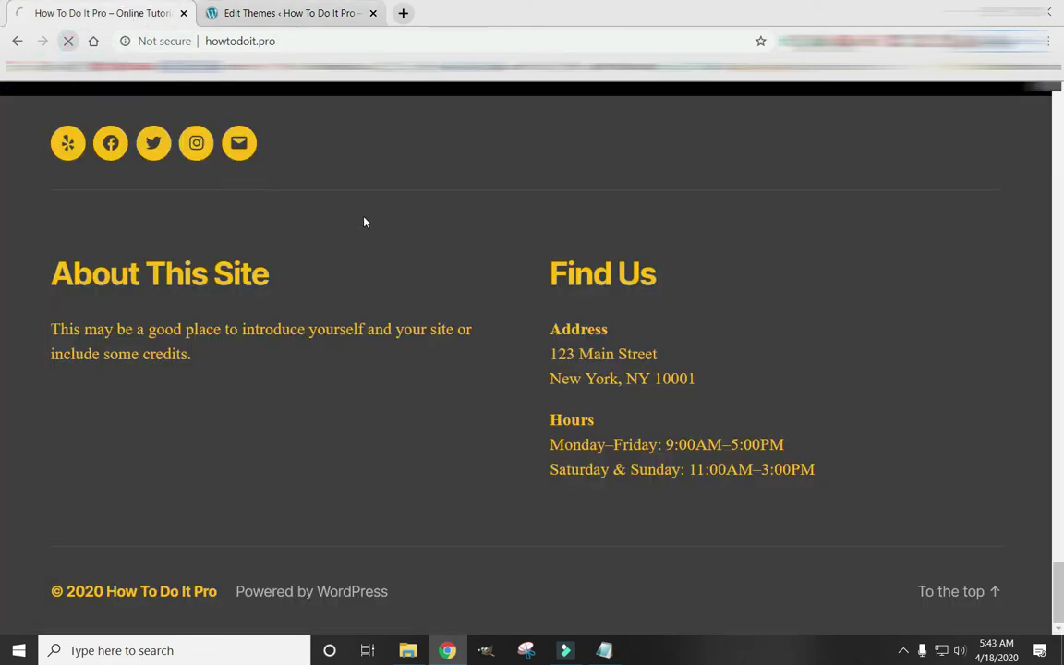
click(68, 40)
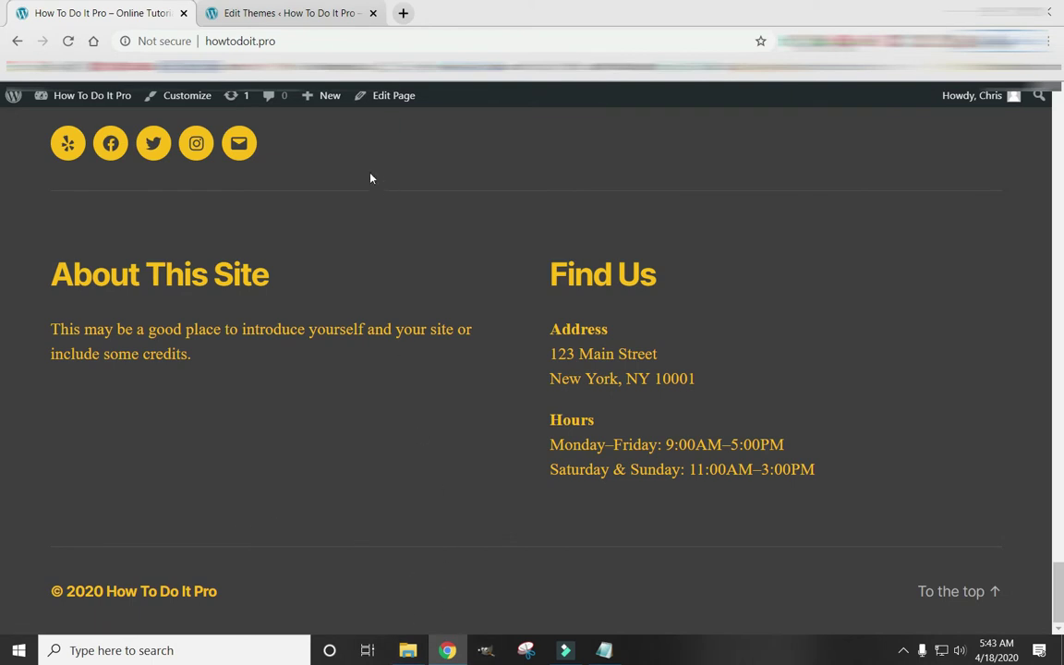
- Restore the deleted powered-by-wordpress paragraph below the footer-copyright block in footer.php and update the file
click(332, 15)
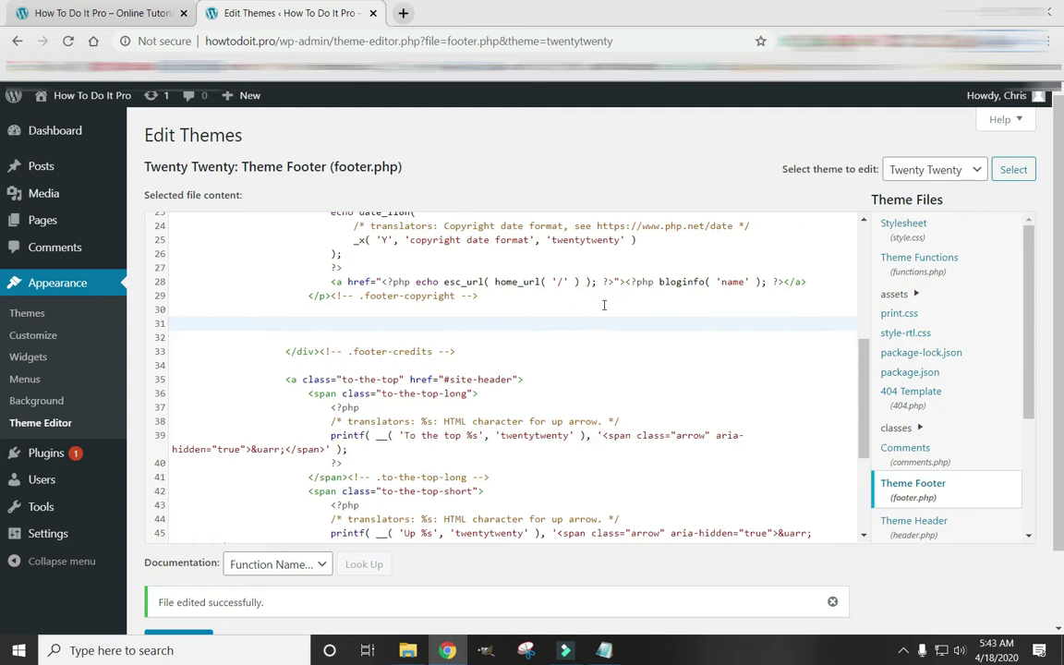
key(ctrl+v)
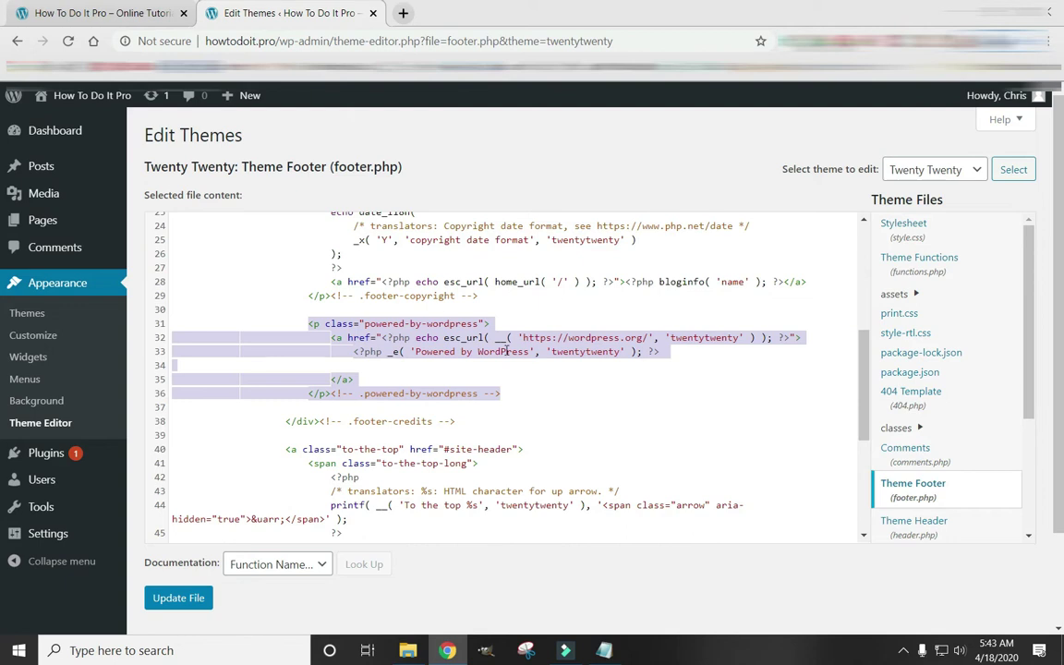
click(589, 390)
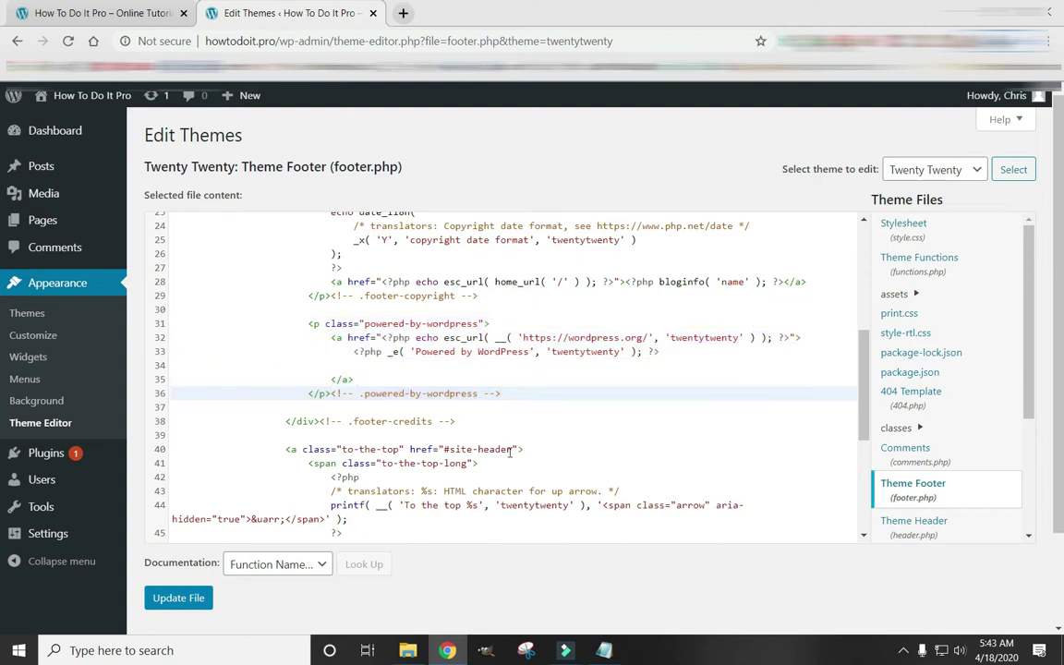
click(178, 598)
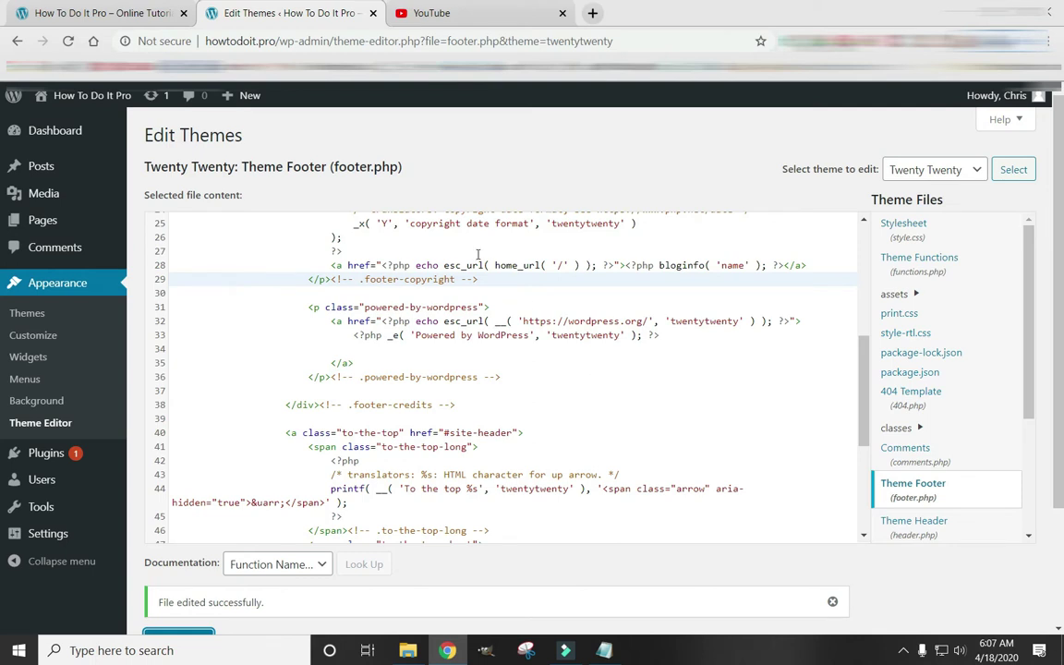
- Follow the How To Do It Pro copyright link in the live site's footer and return to the footer of the loaded page
click(134, 13)
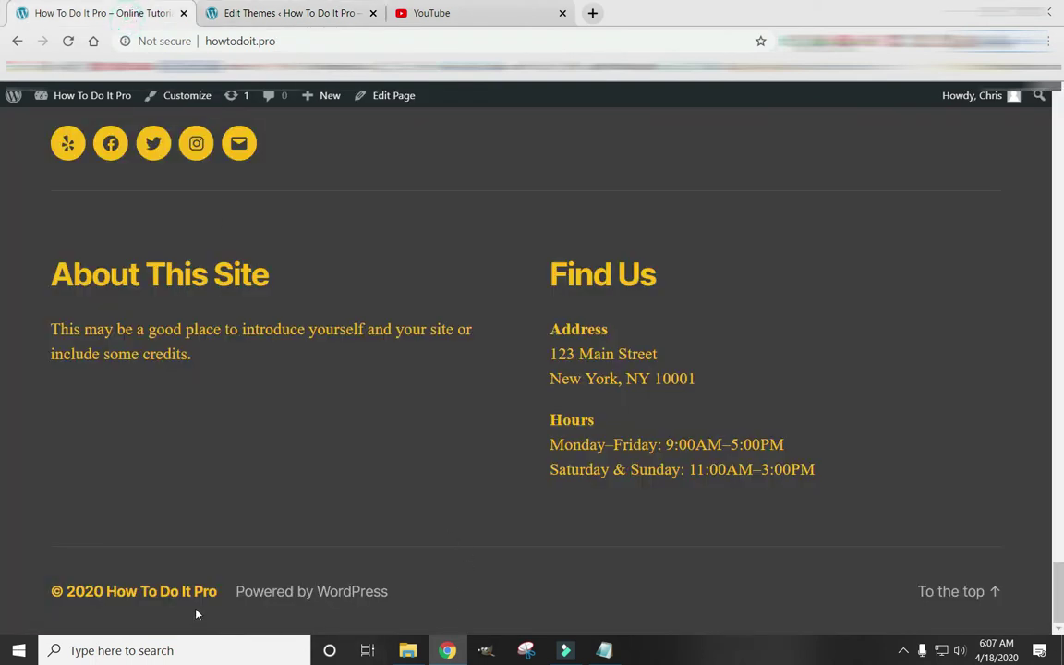
click(162, 596)
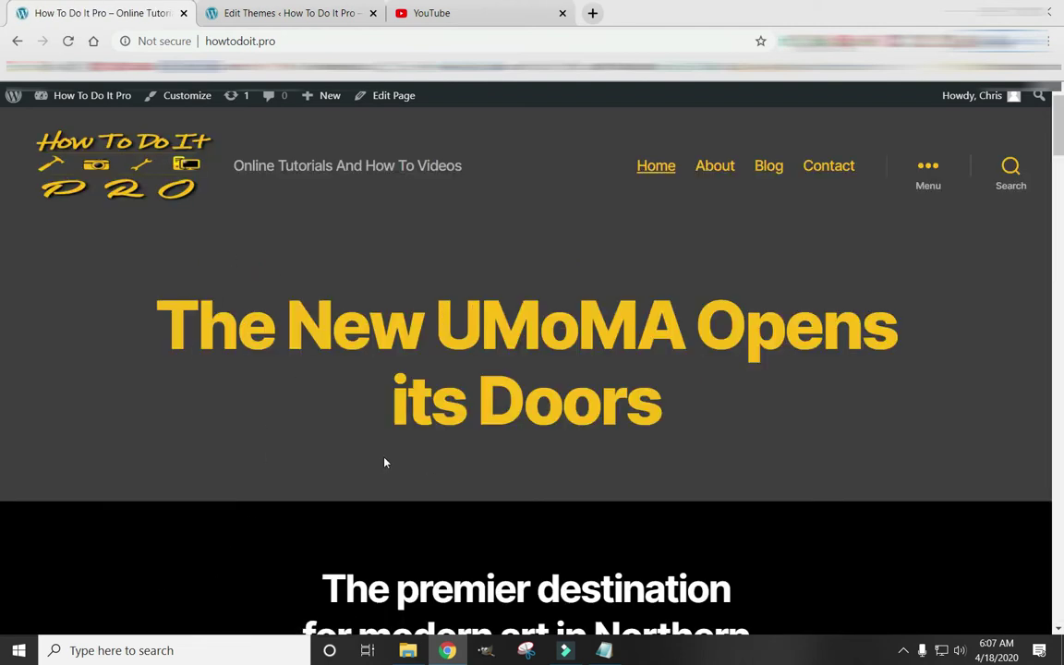
scroll(369, 476, down, 20)
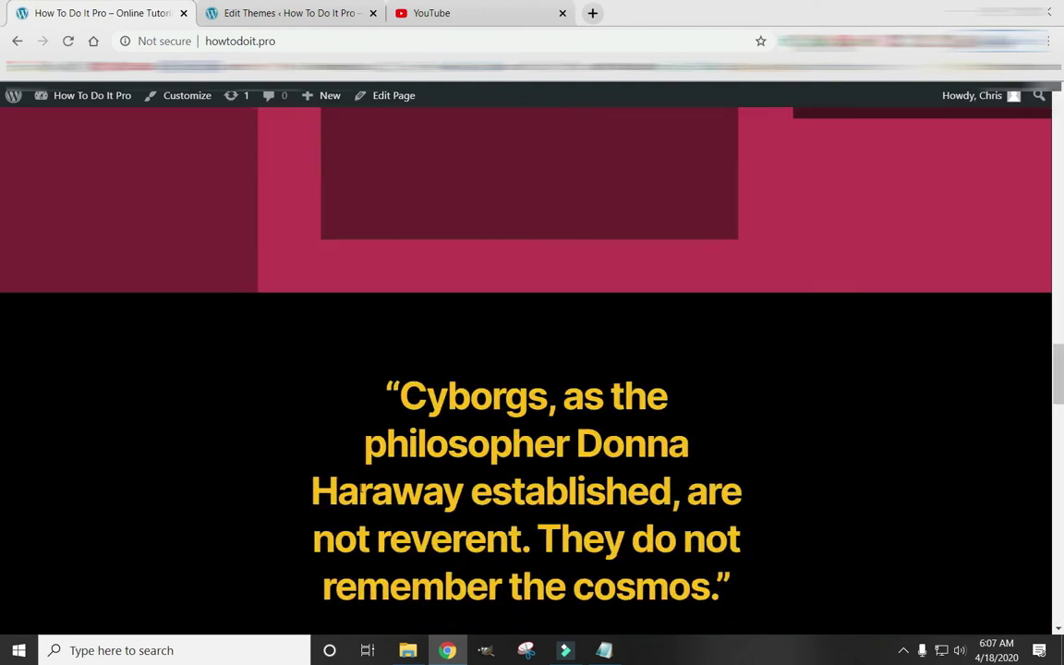
scroll(356, 492, down, 15)
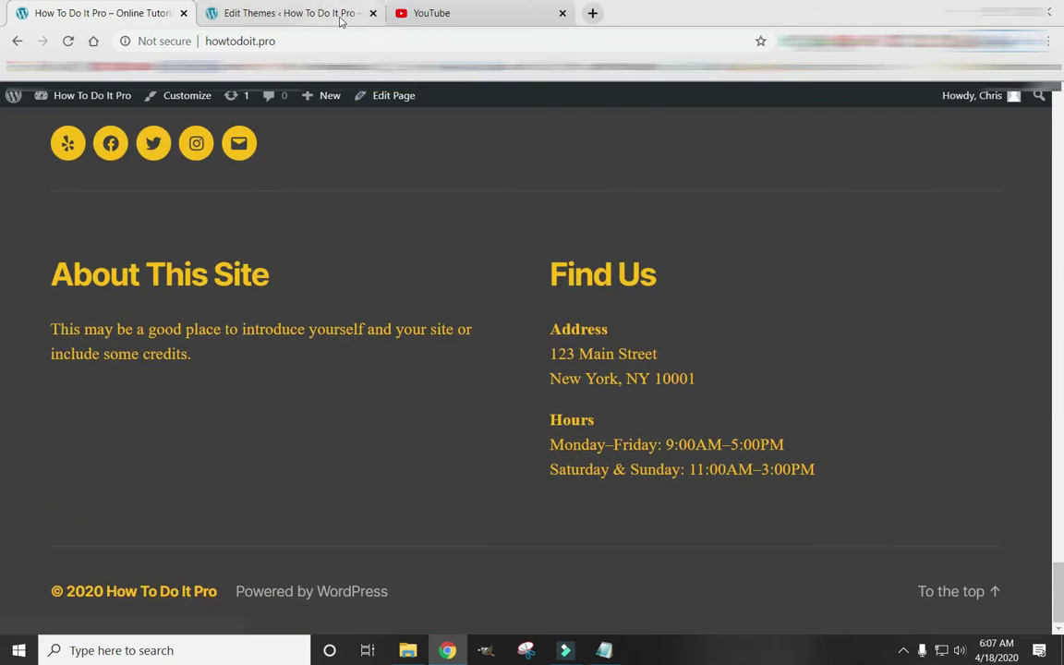
- Delete the PHP home_url code between the quotes of the footer-copyright link's href in footer.php
click(305, 13)
click(275, 348)
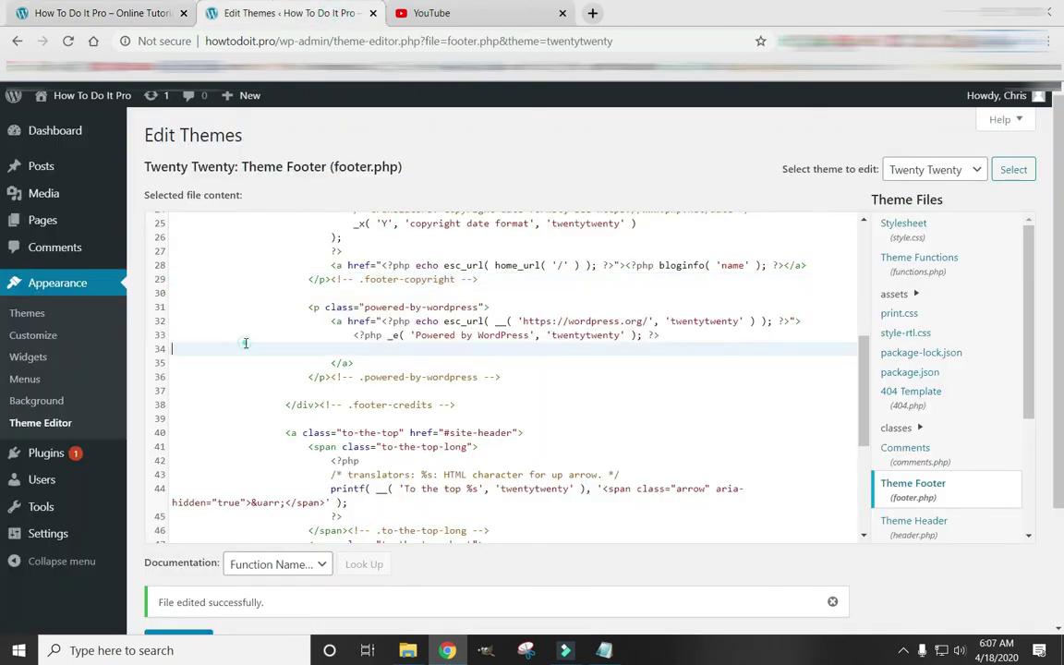
scroll(257, 292, up, 2)
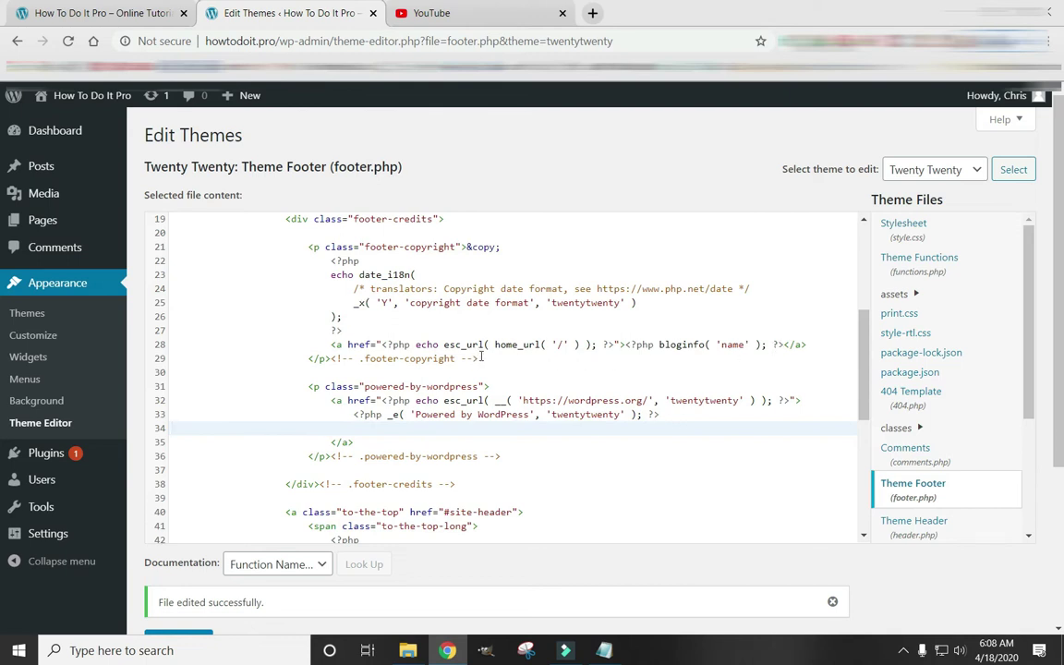
click(617, 344)
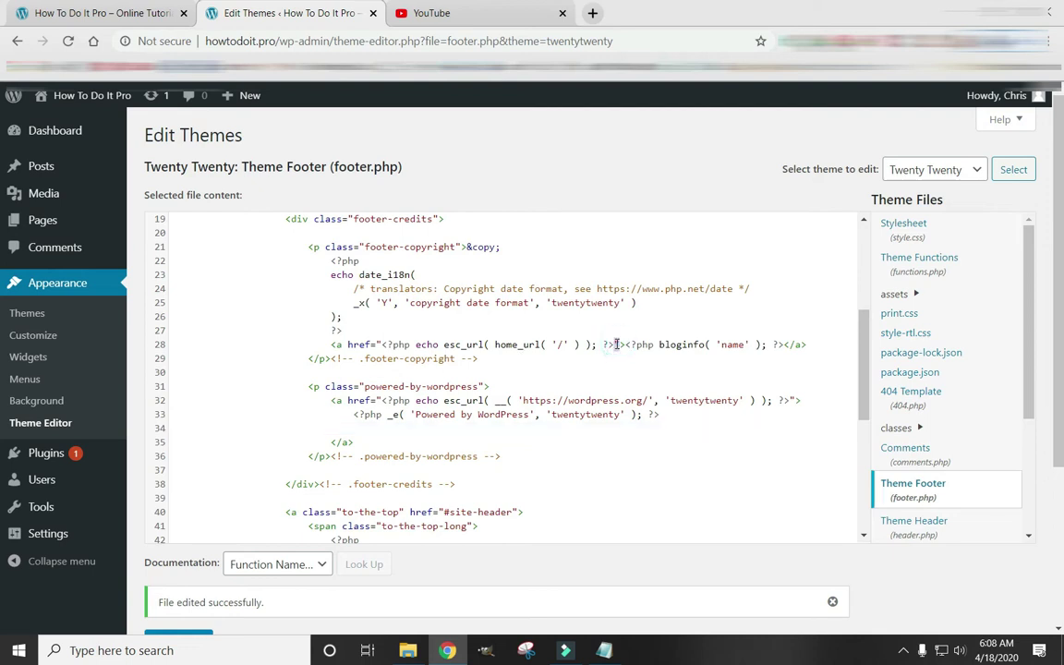
click(381, 343)
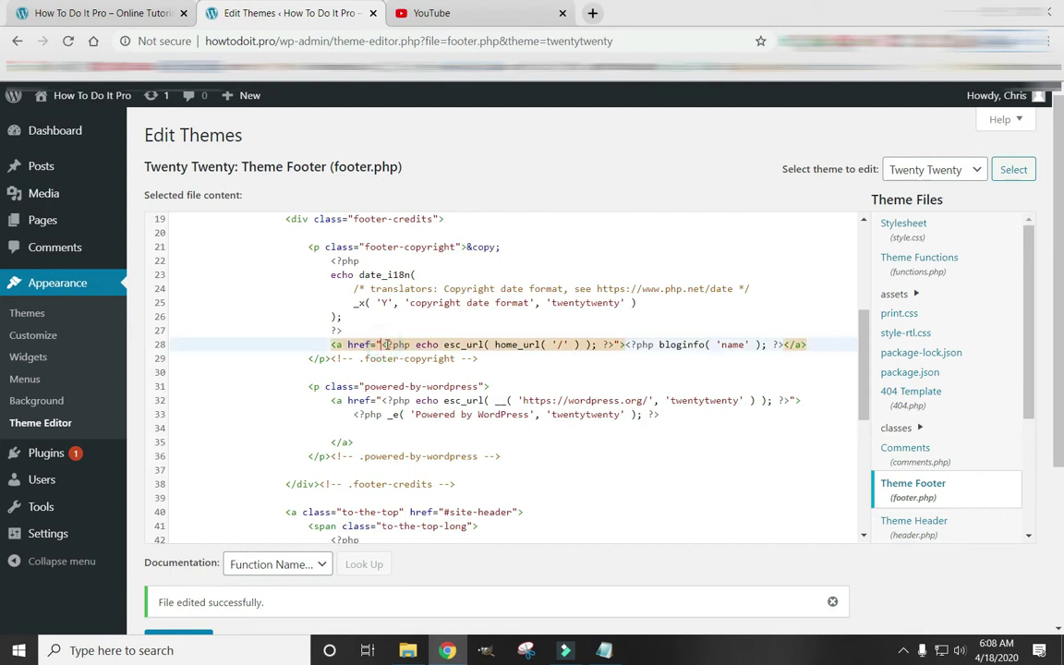
drag(384, 345, 614, 343)
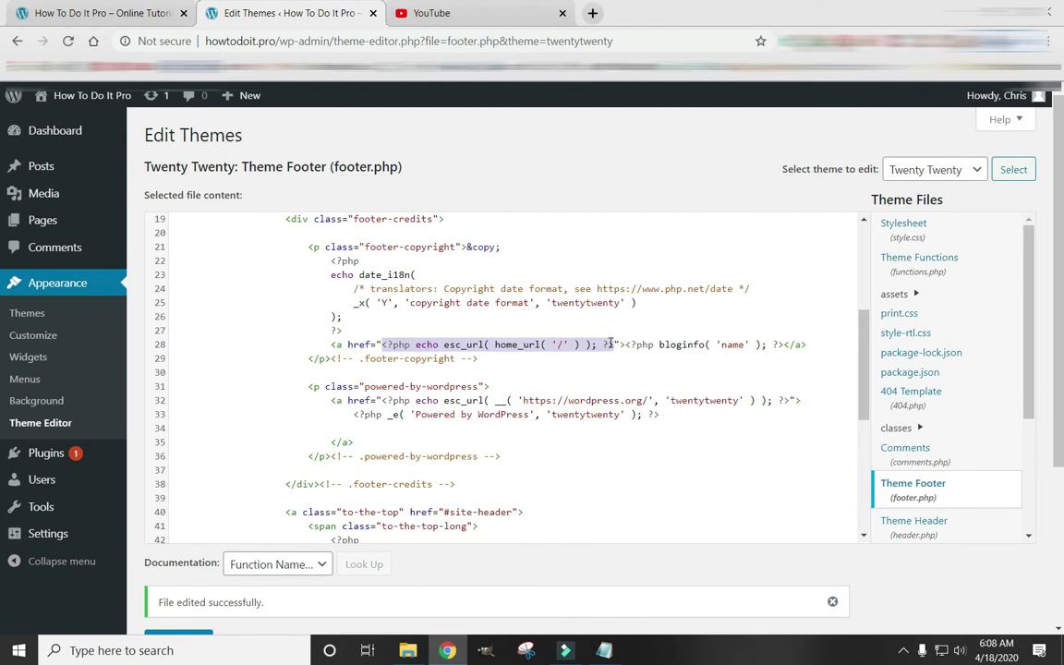
key(Delete)
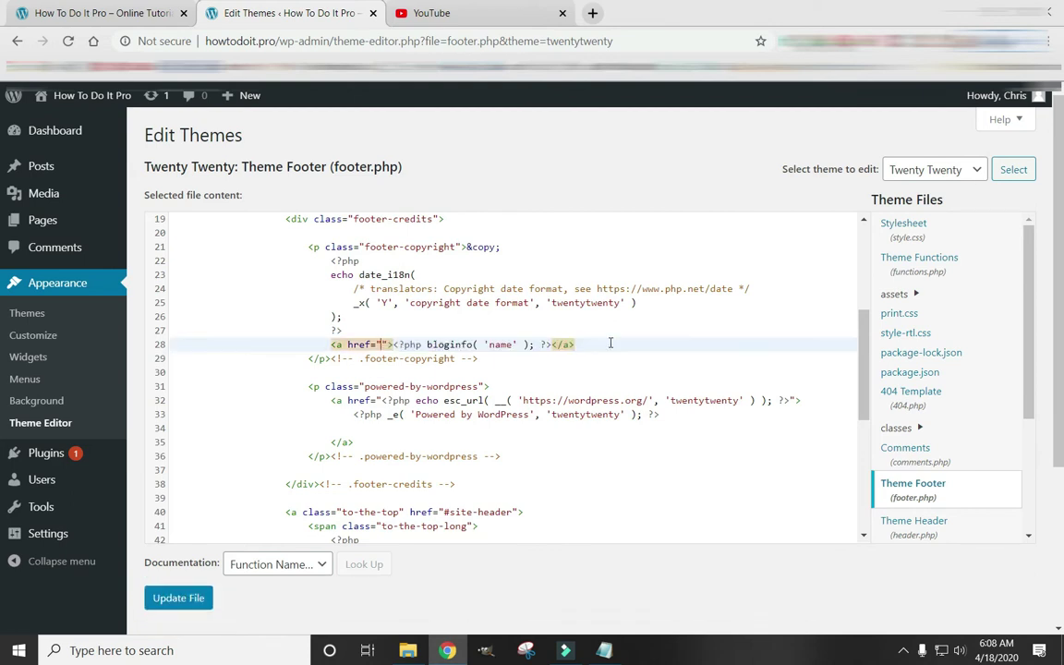
click(480, 18)
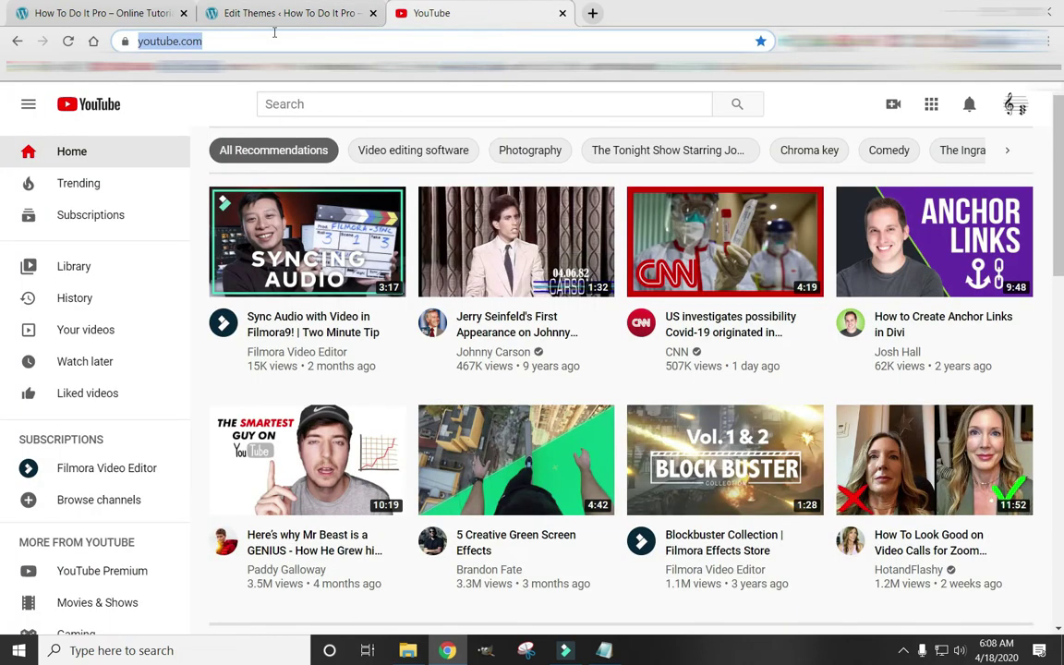
right_click(154, 45)
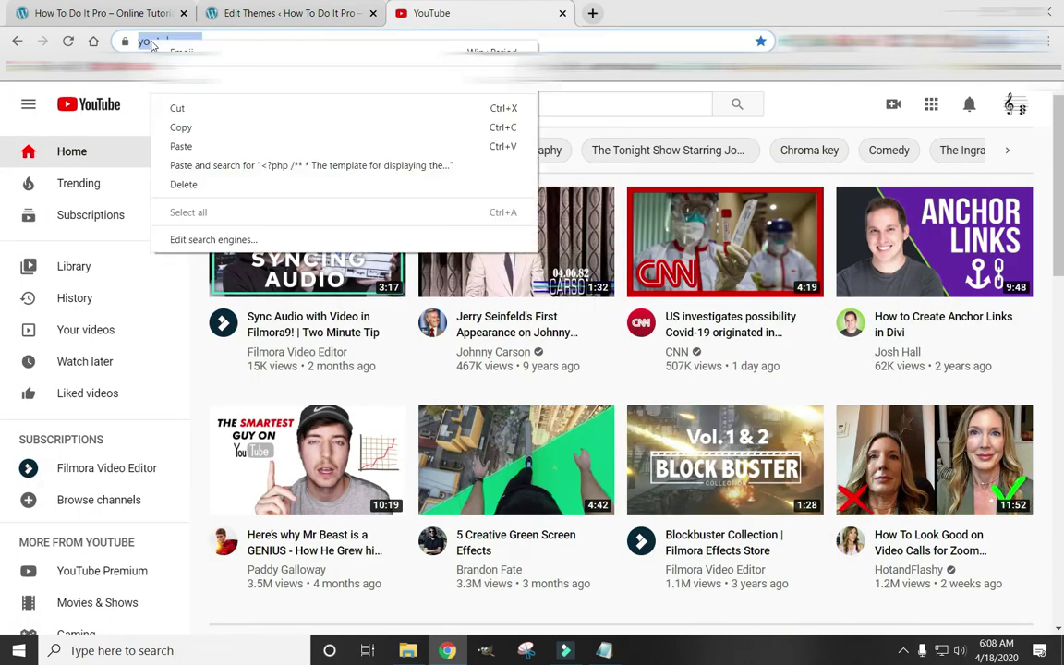
click(172, 126)
click(274, 19)
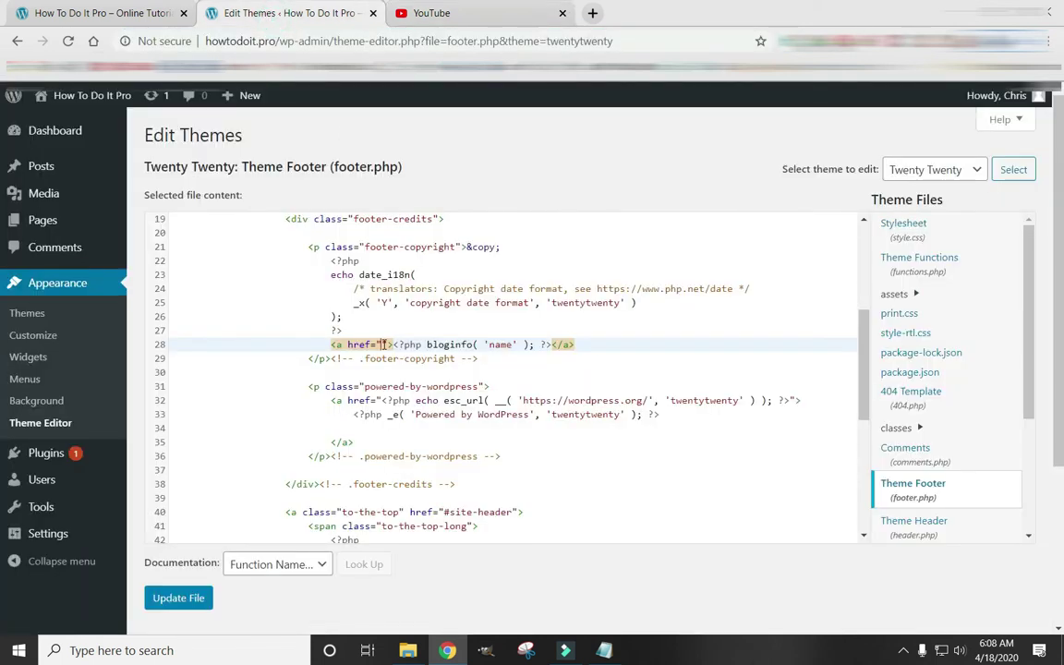
key(ctrl+v)
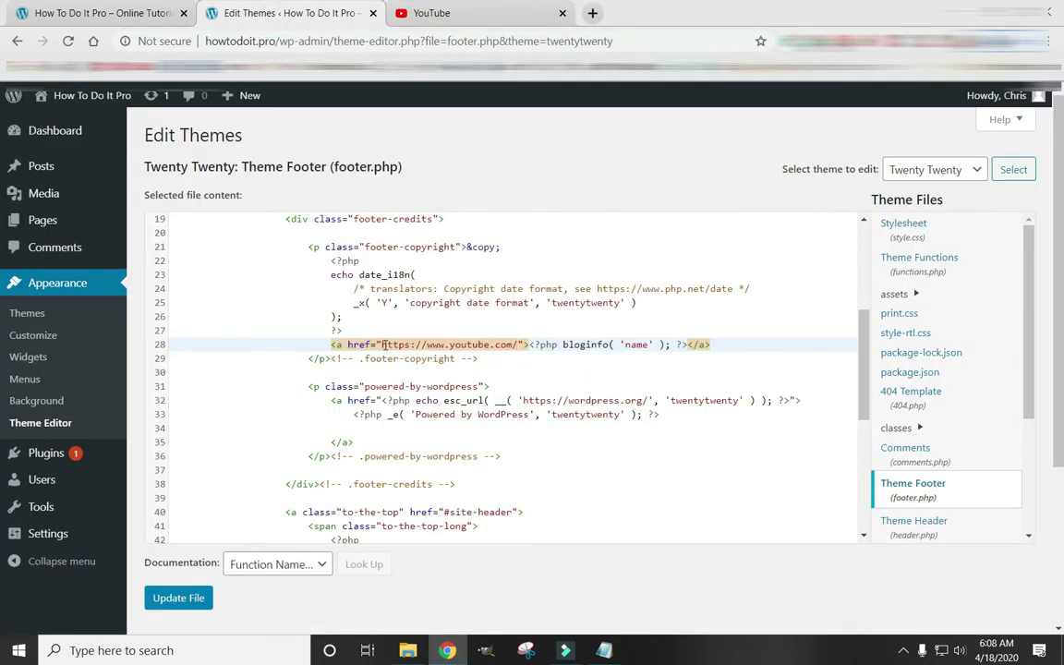
click(201, 605)
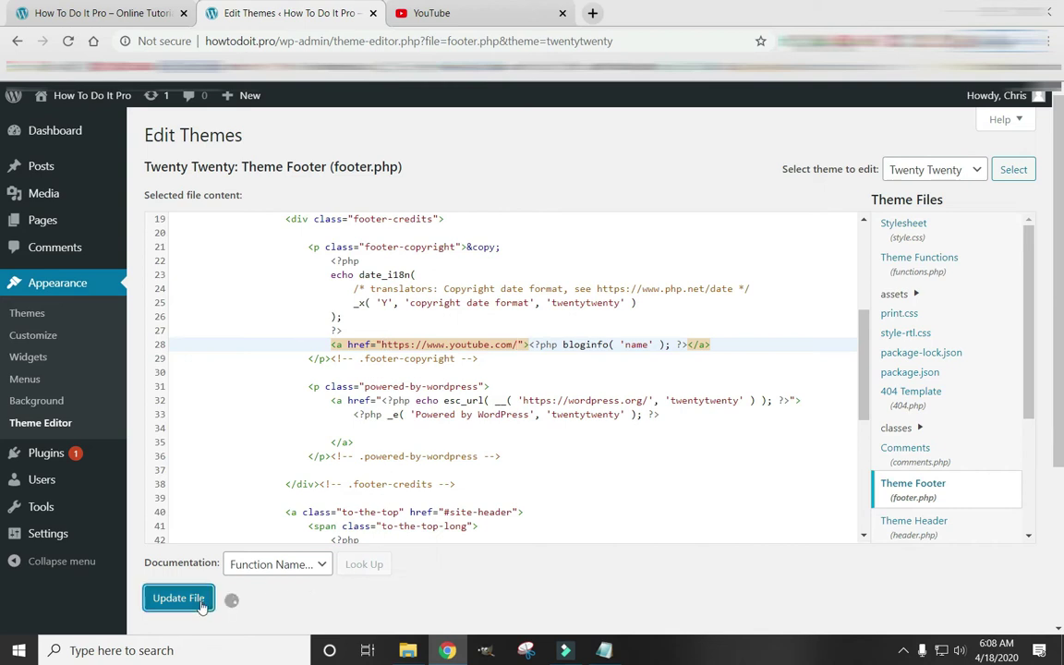
- Reload the live site, test the footer's copyright link in a separate browser tab and close that tab
click(134, 8)
click(68, 41)
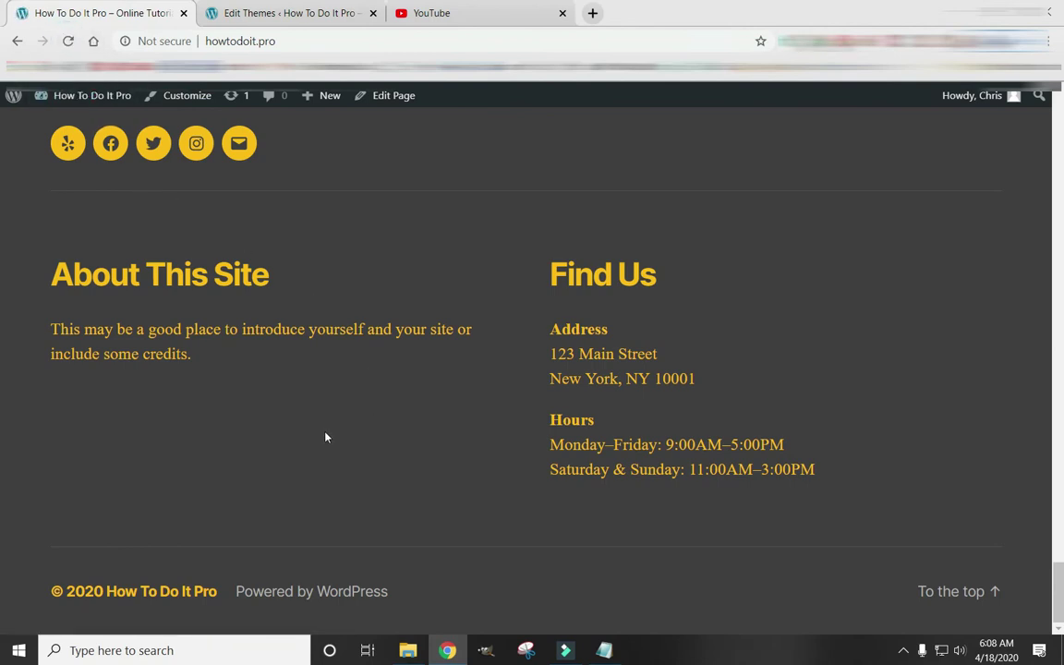
middle_click(176, 594)
click(278, 13)
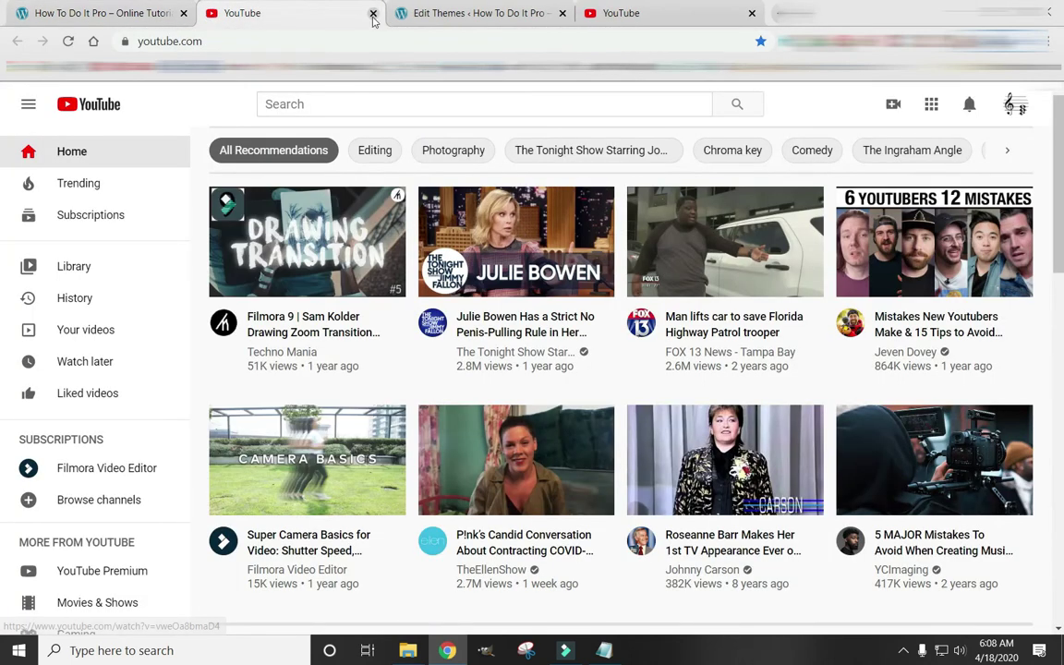
click(376, 13)
click(294, 12)
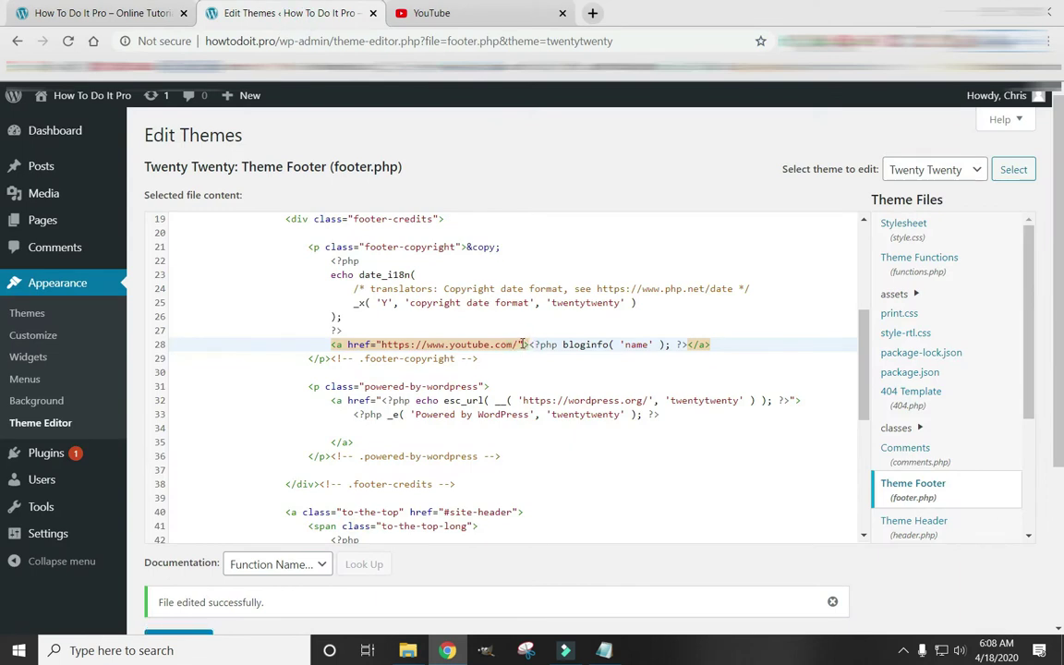
drag(521, 345, 382, 344)
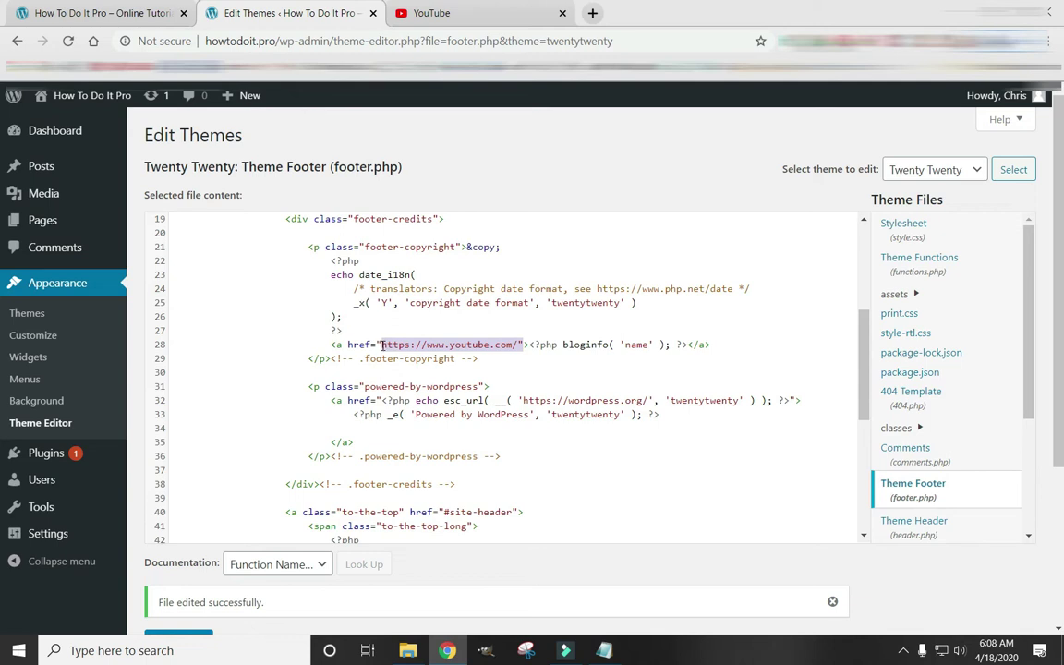
click(138, 13)
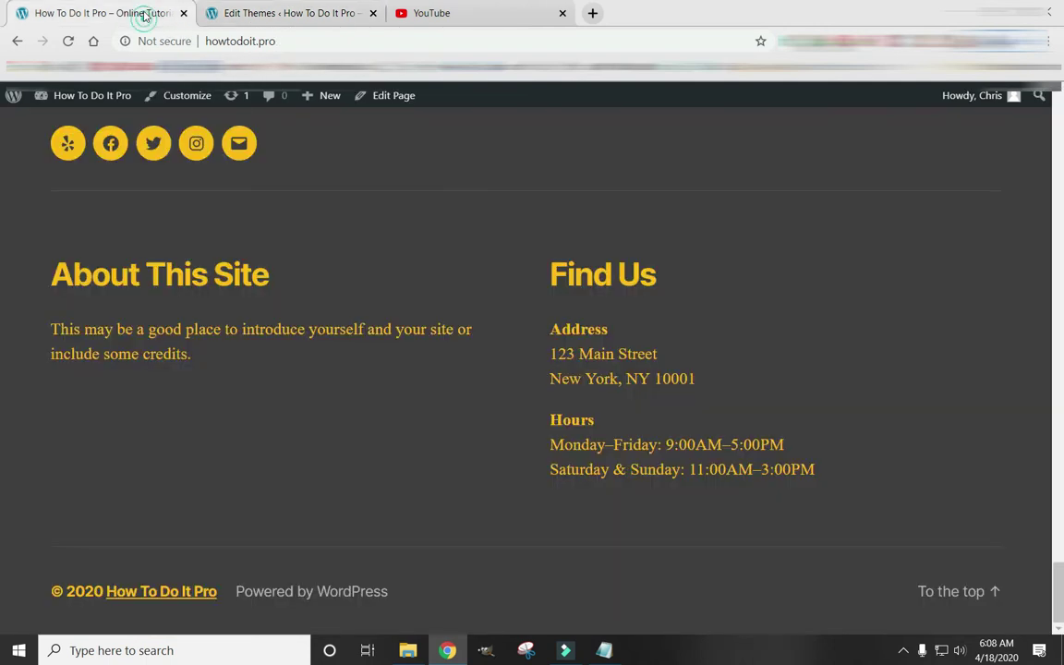
click(229, 41)
right_click(231, 41)
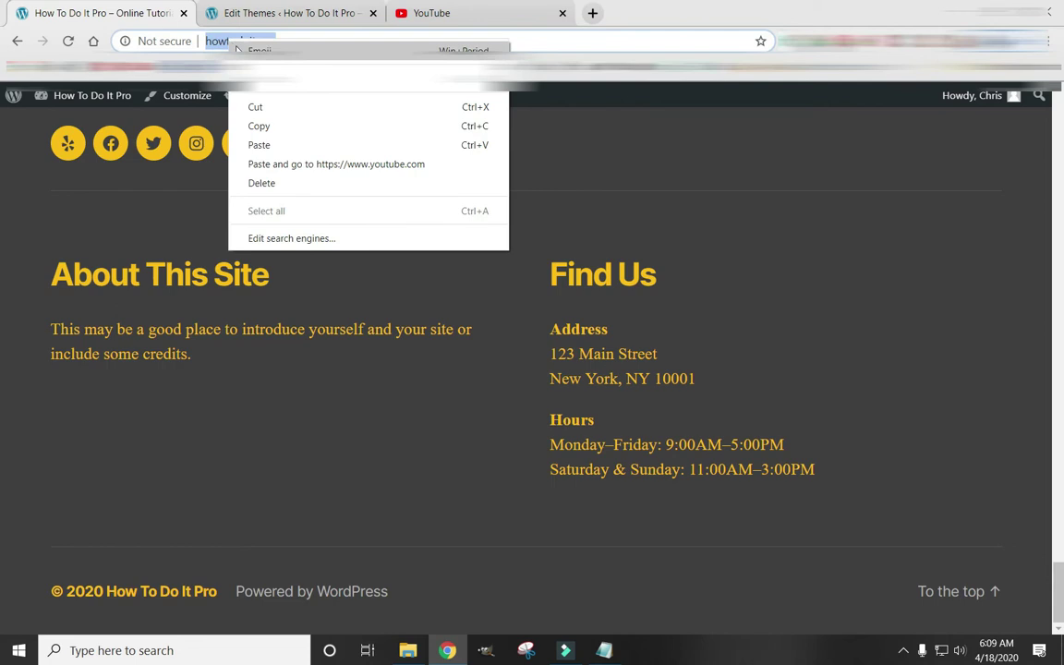
click(270, 126)
click(288, 14)
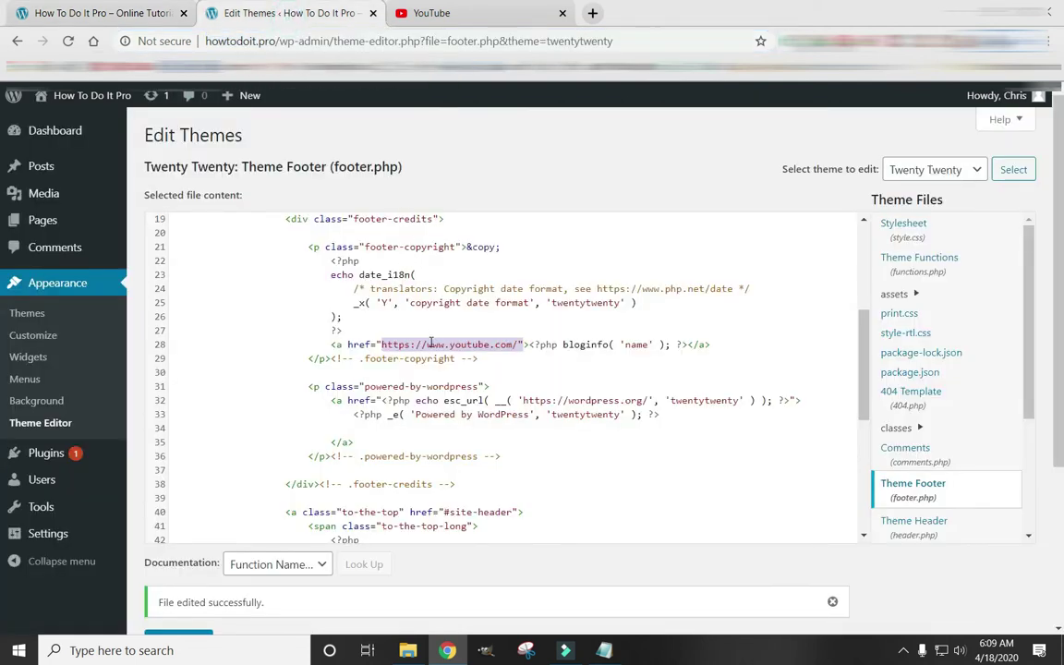
key(ctrl+v)
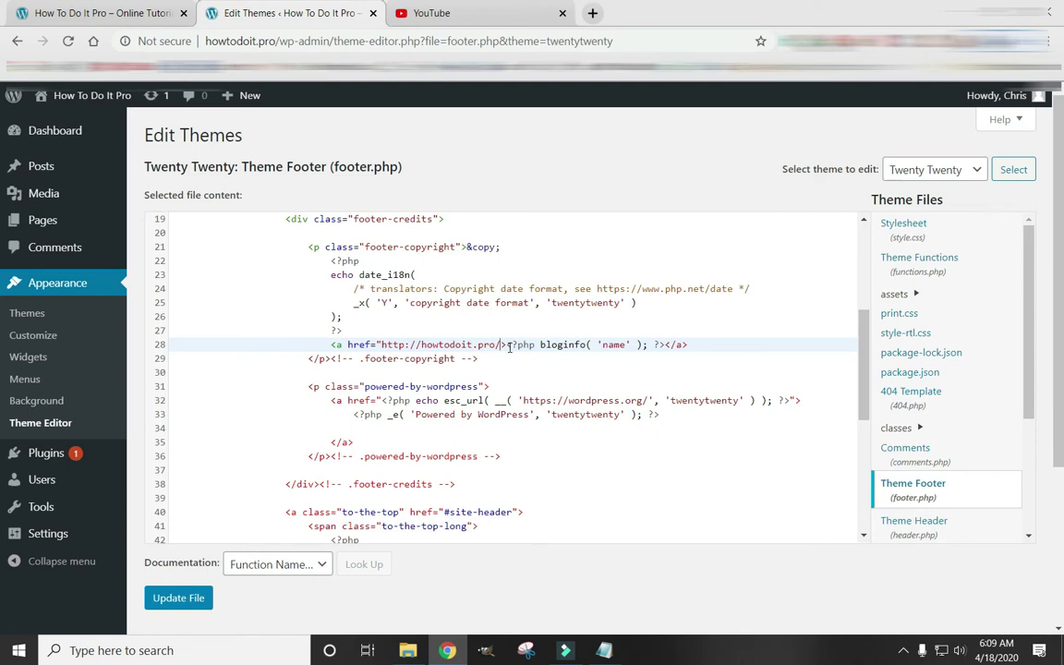
text(")
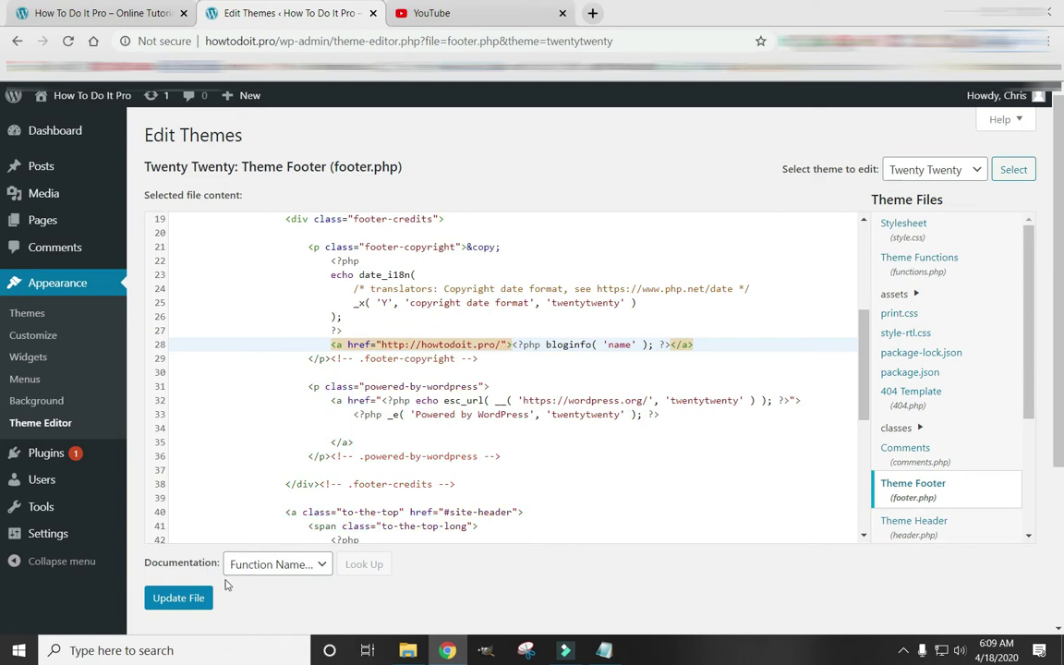
click(179, 599)
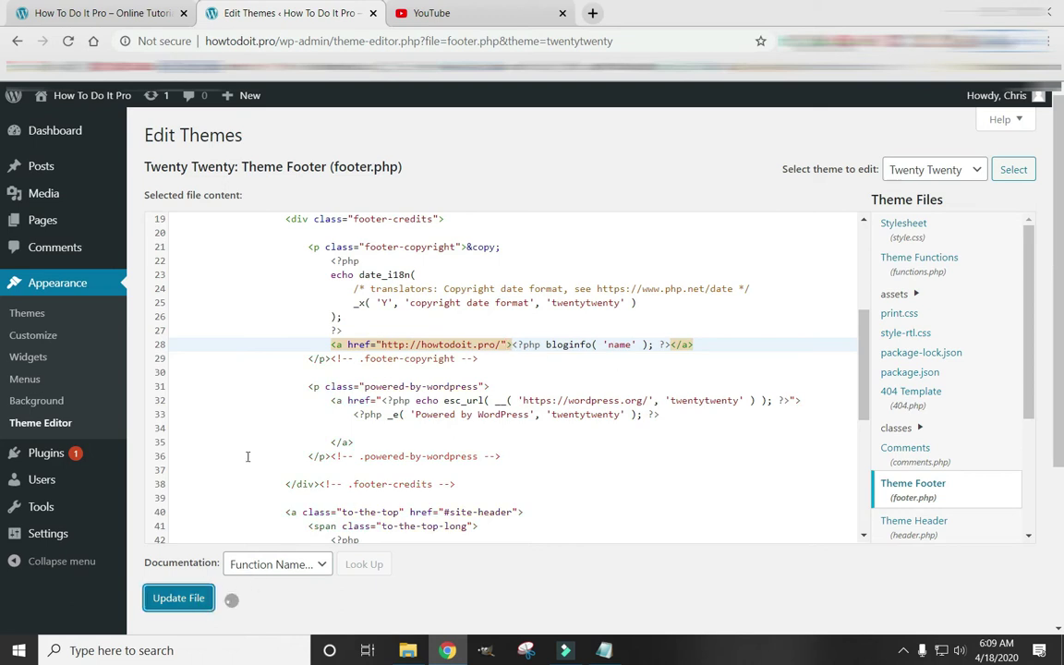
- Reload the live site and follow the footer's How To Do It Pro link to test its destination
click(117, 19)
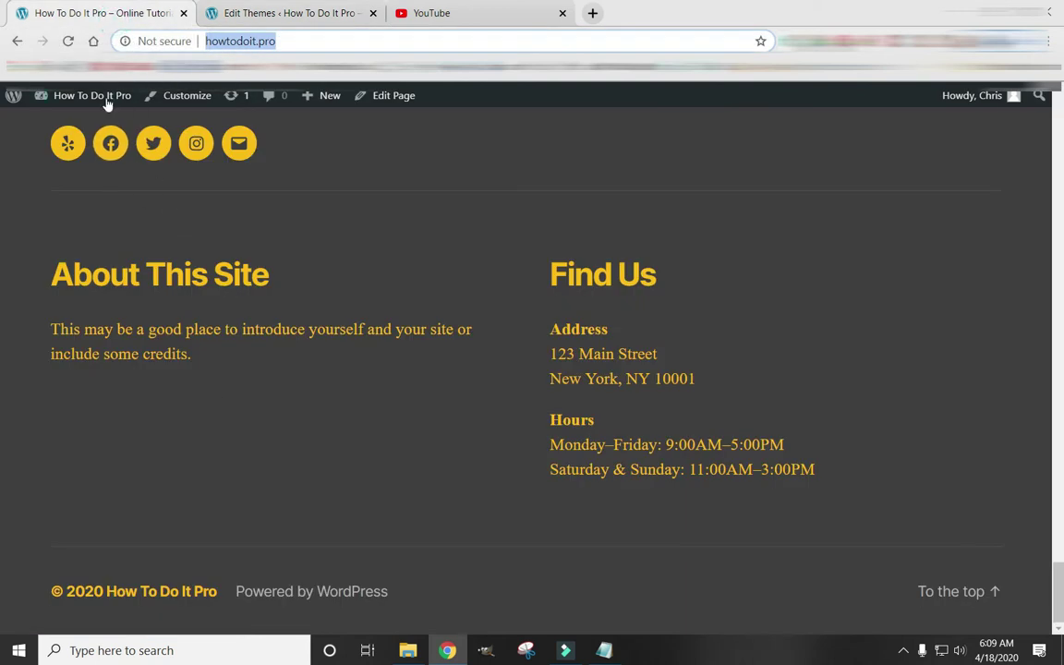
click(67, 41)
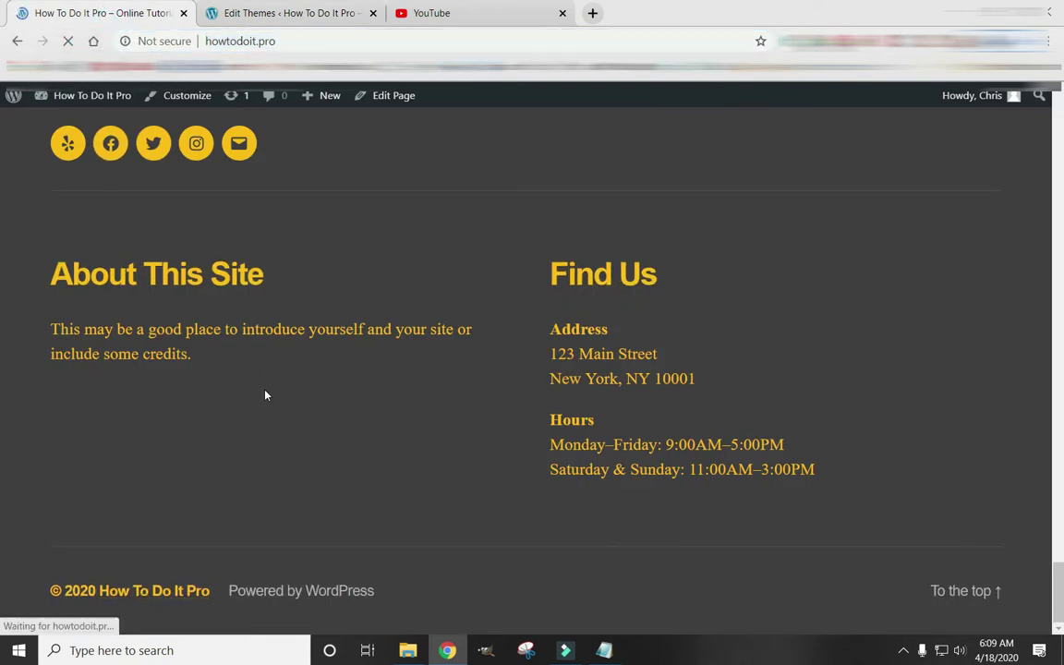
click(176, 593)
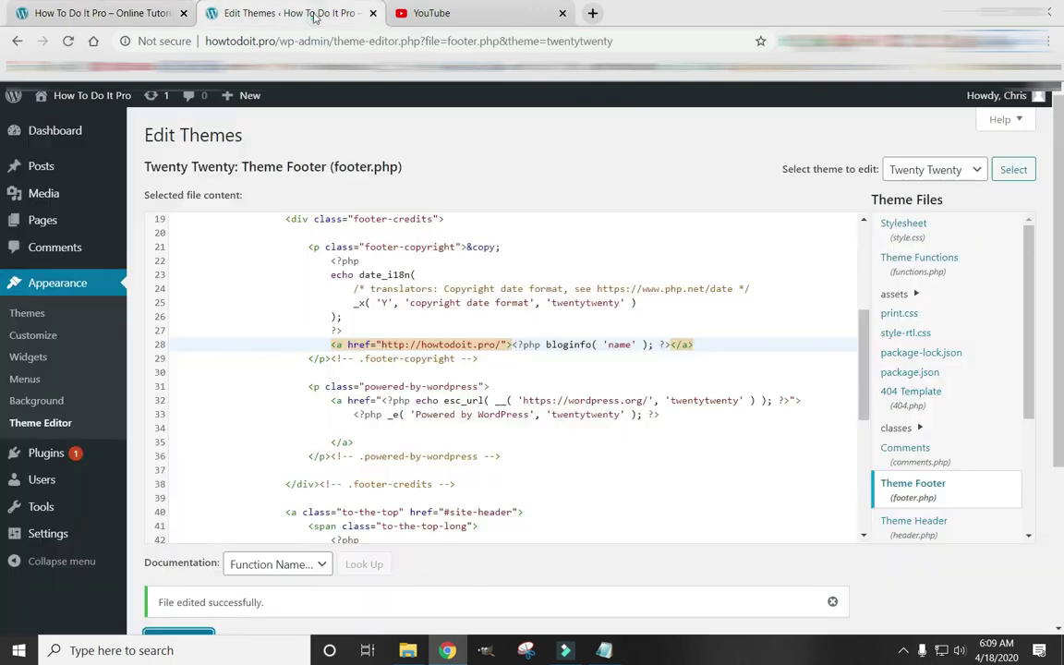
- Add the text "and Coffee" after the PHP code that outputs Powered by WordPress in footer.php
click(354, 21)
click(801, 359)
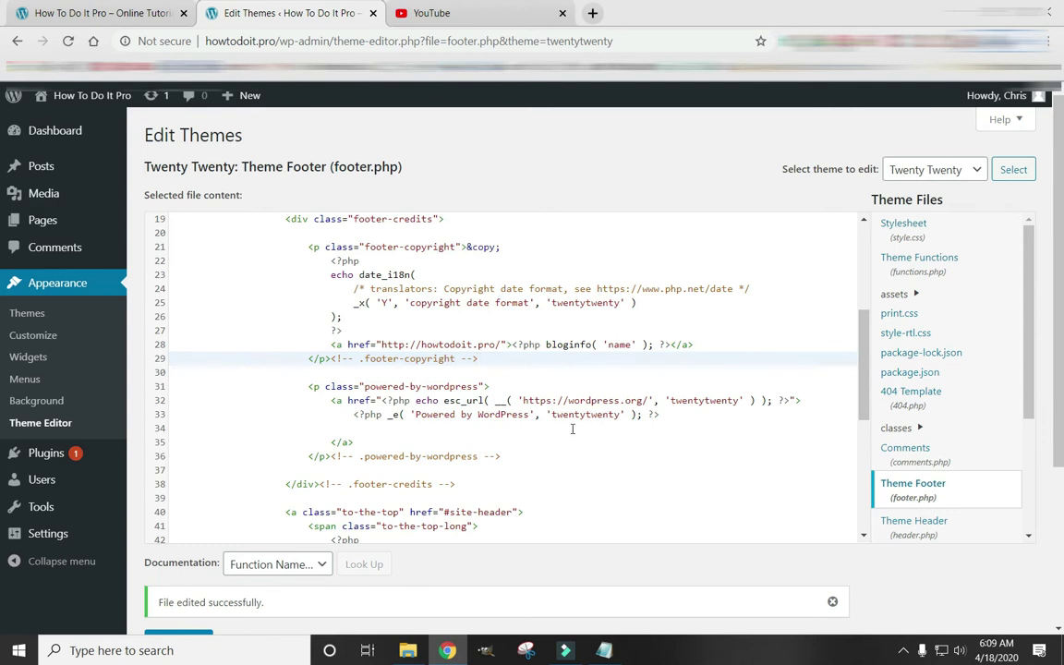
click(667, 414)
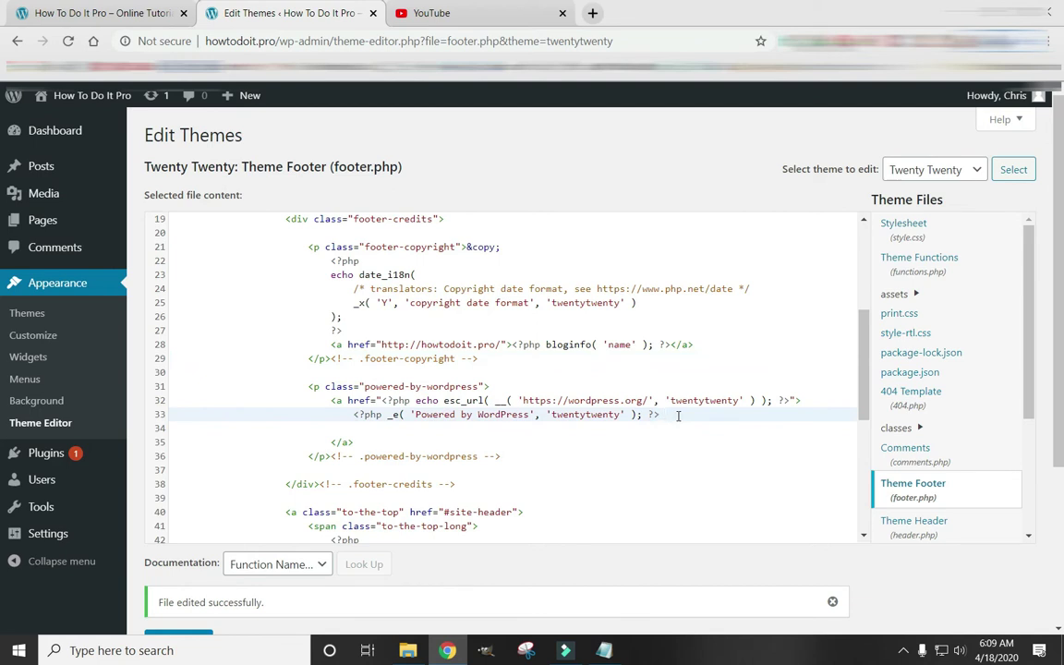
text(and Coffee)
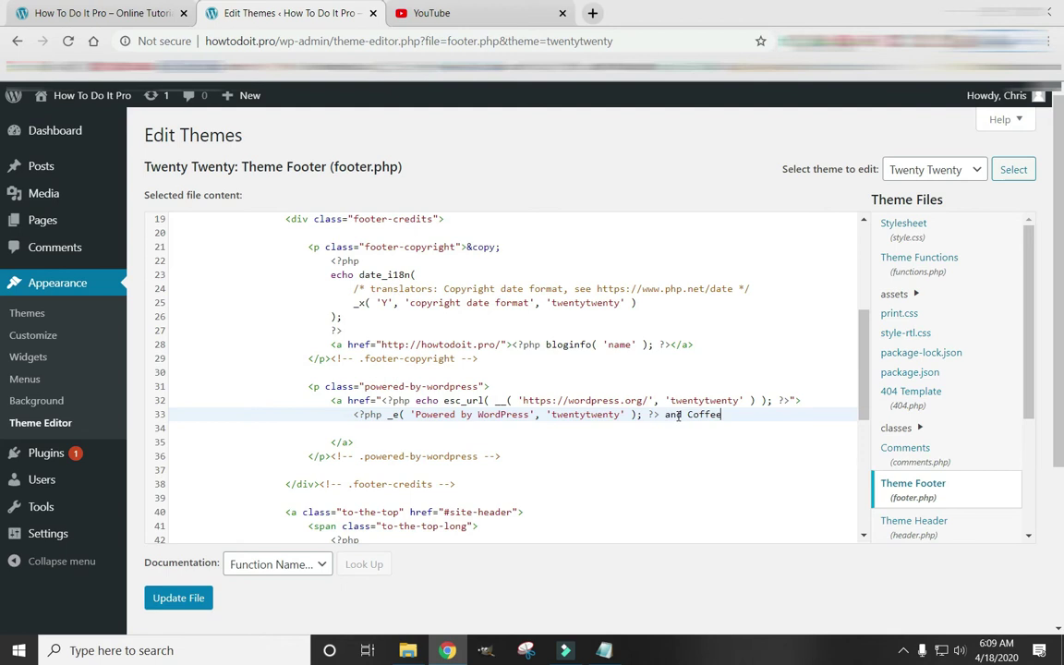
- Update footer.php, reload the live site and check the Powered by WordPress credit at the bottom of the page
click(178, 599)
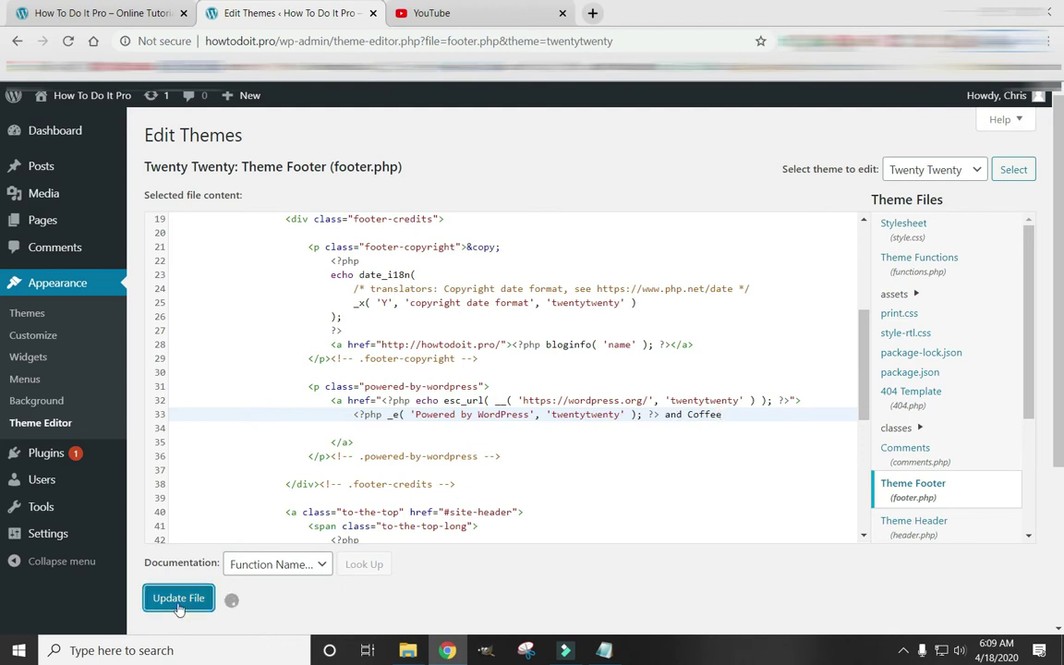
click(154, 17)
scroll(274, 364, down, 10)
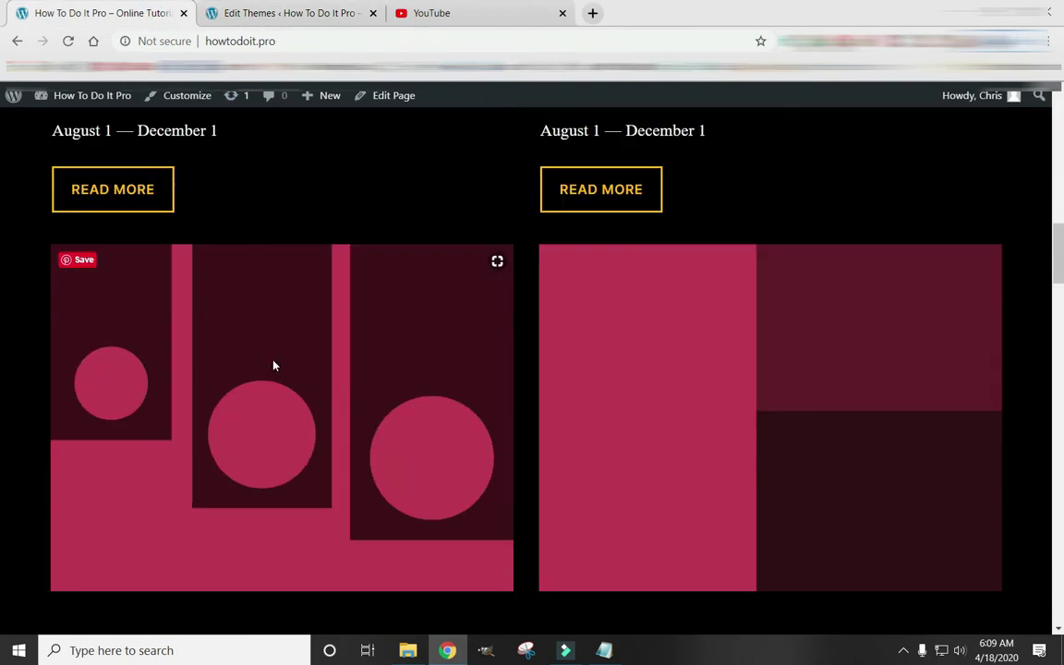
click(68, 41)
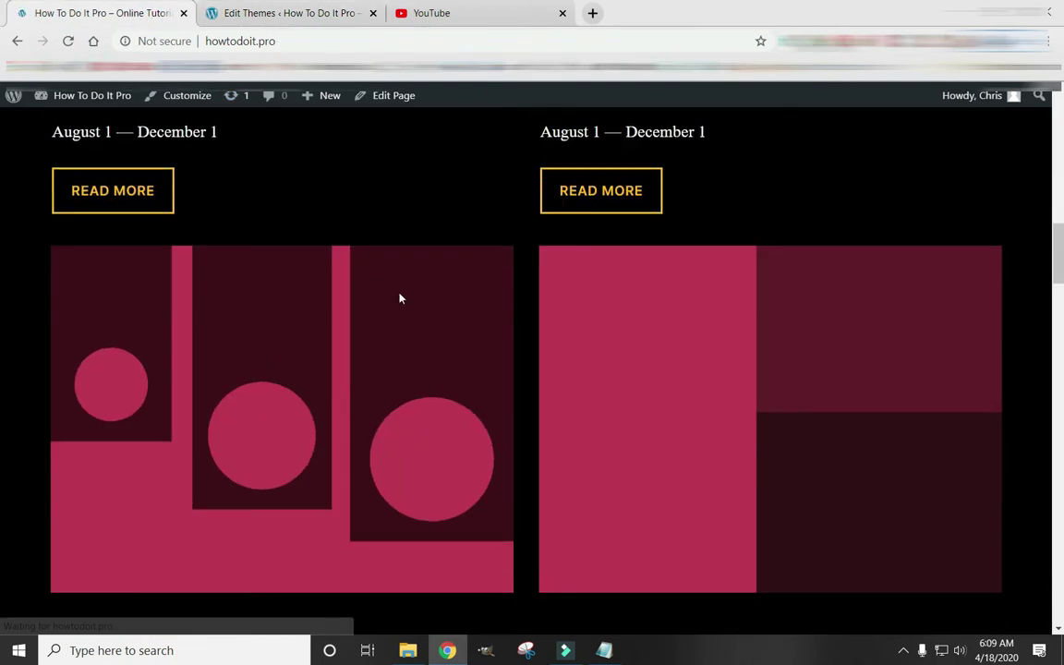
scroll(402, 297, down, 15)
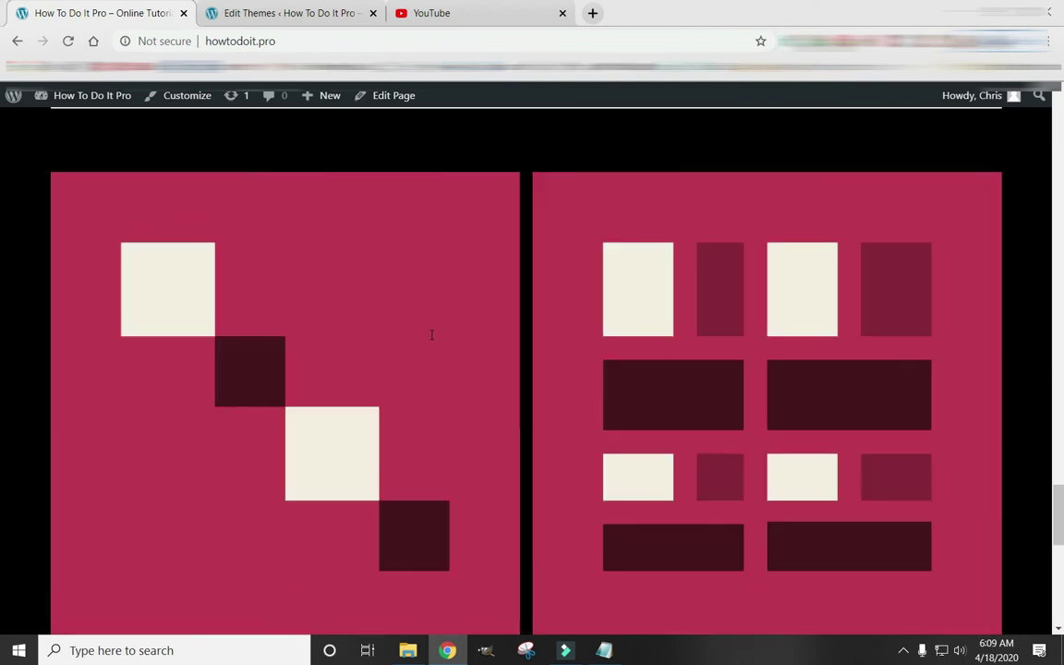
scroll(431, 338, down, 7)
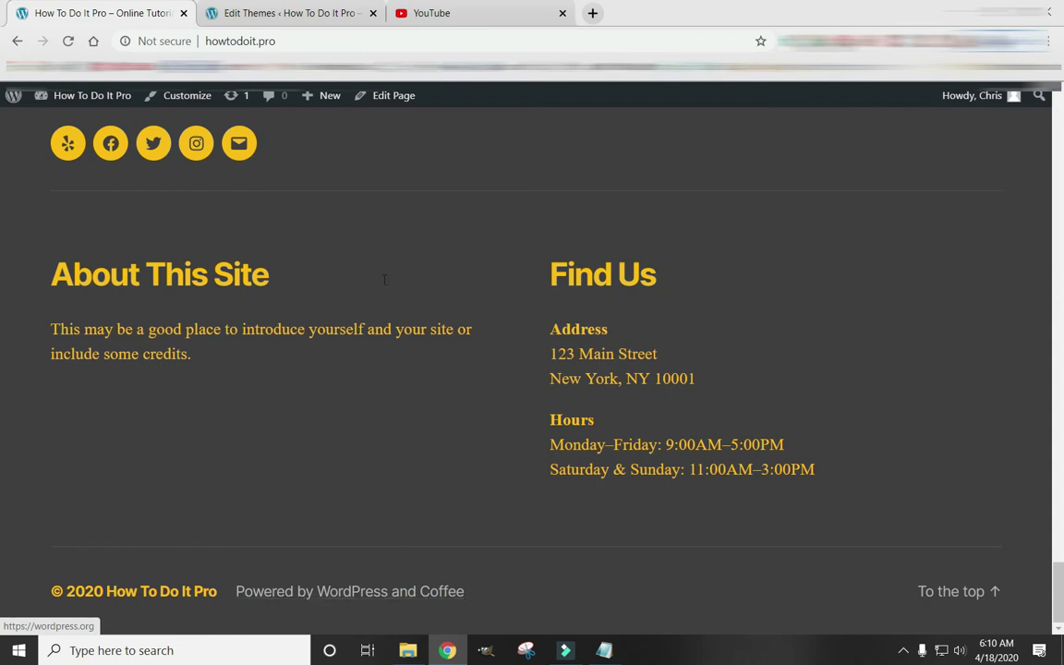
- Delete the PHP code inside the href quotes of the Powered by WordPress link, leaving it empty, and update footer.php
click(305, 16)
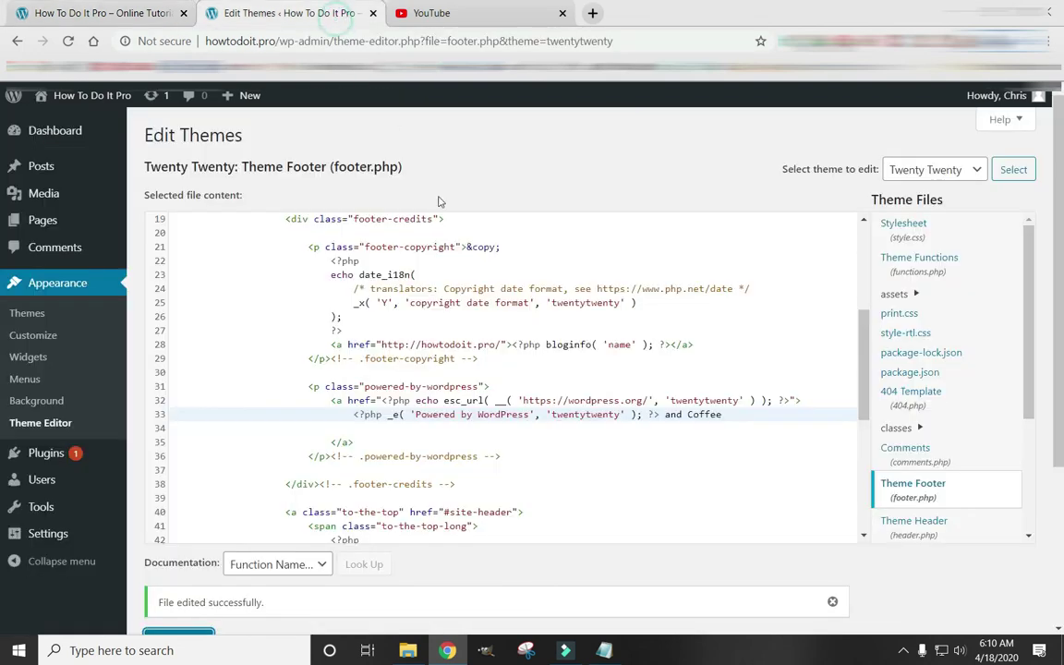
click(723, 457)
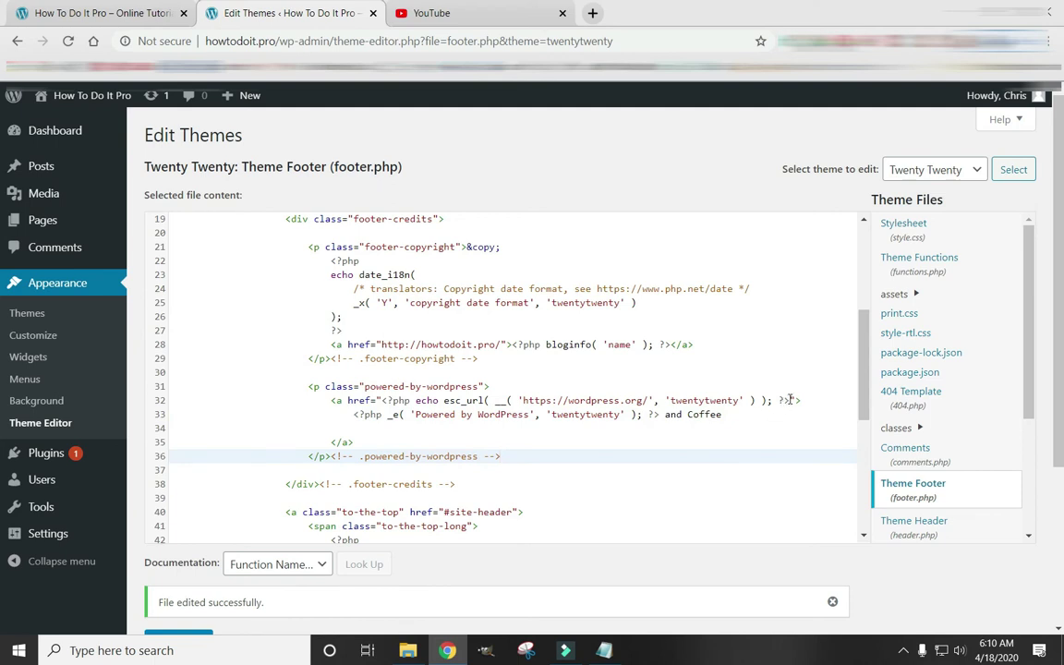
drag(791, 399, 382, 403)
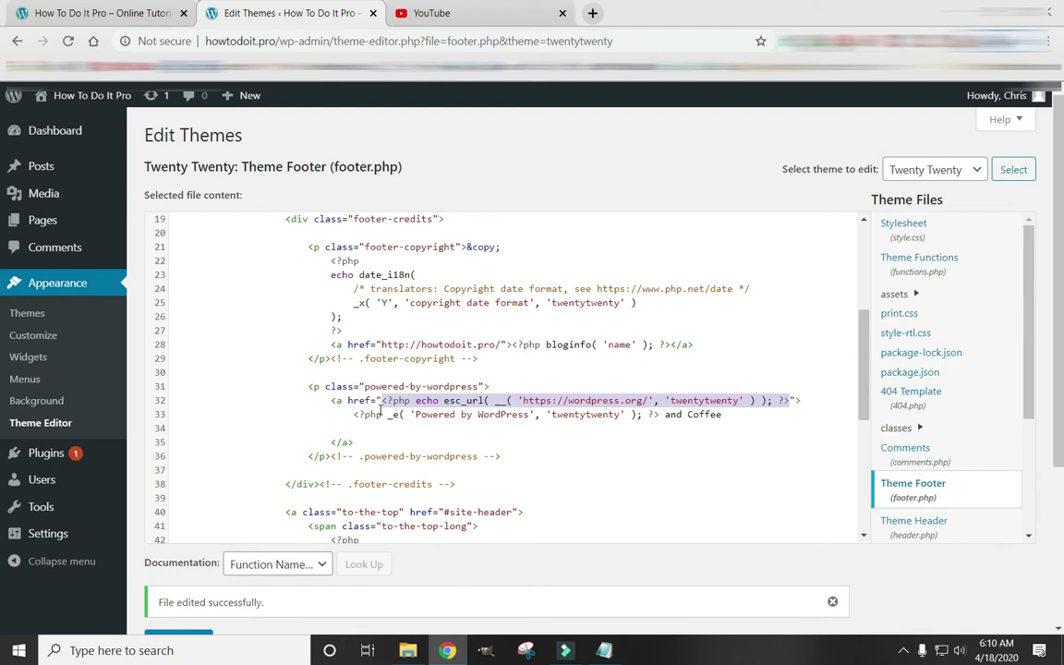
key(BackSpace)
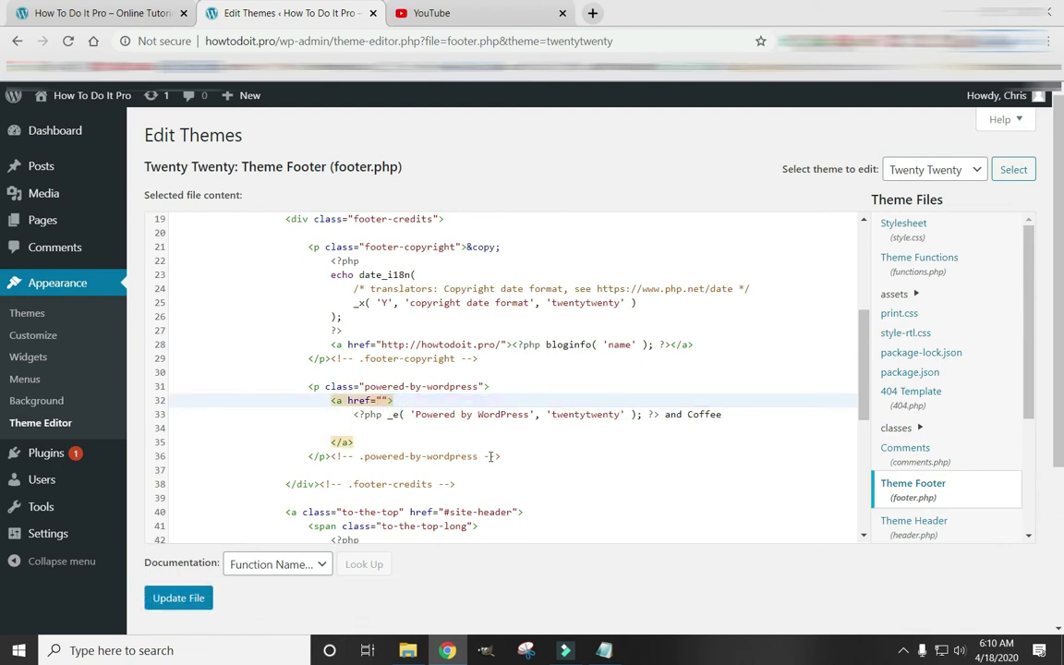
click(191, 602)
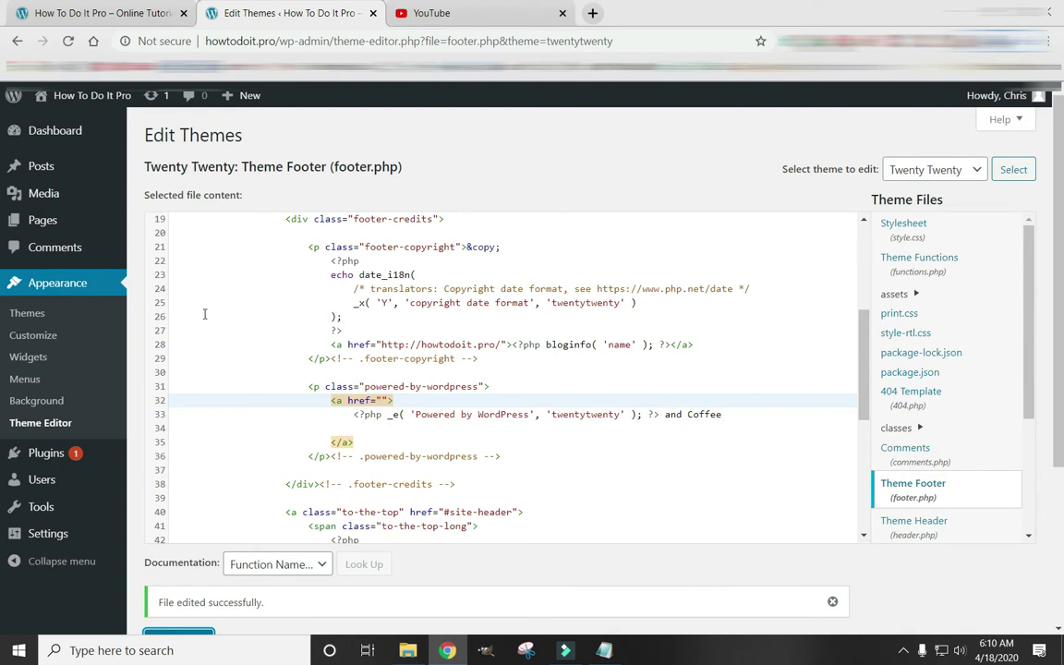
- Search the new plugins for Font Awesome, then install and activate the official Font Awesome plugin
mouse_move(39, 458)
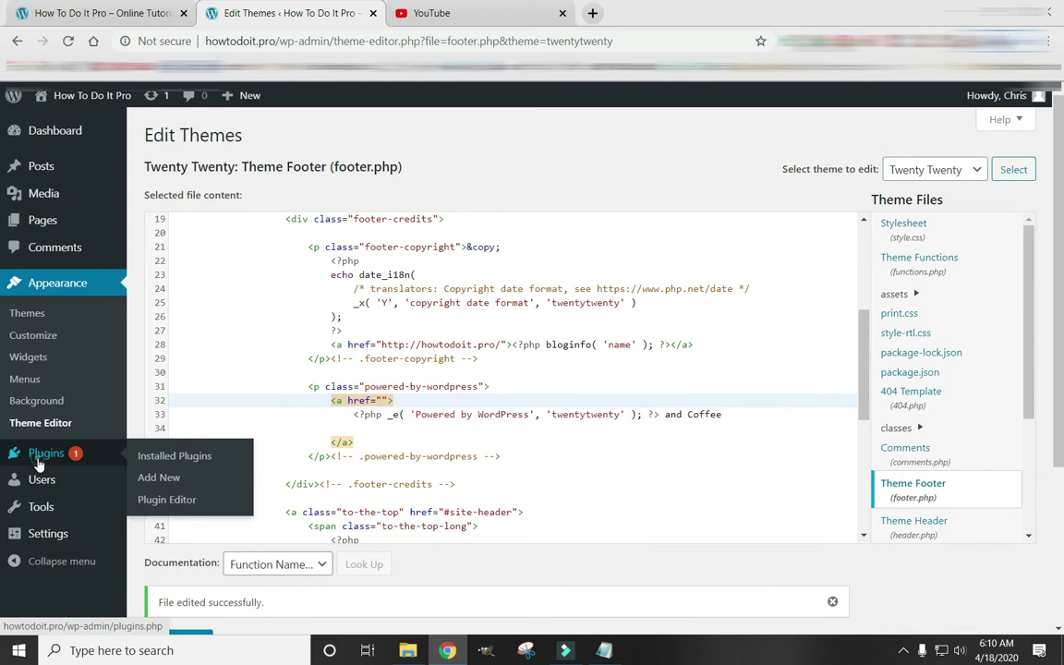
click(41, 459)
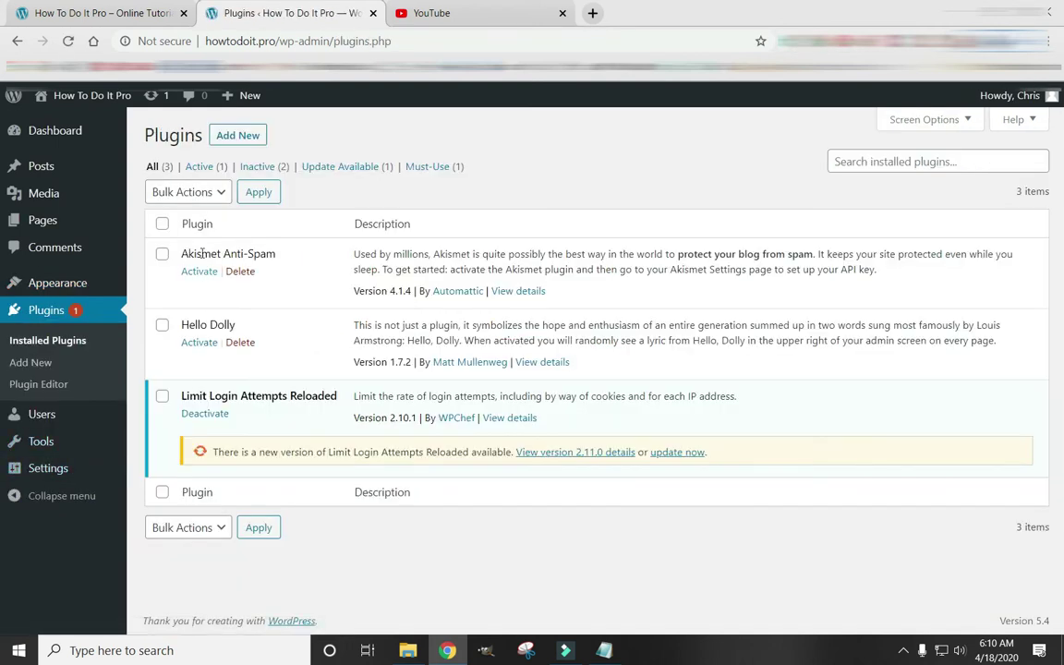
click(218, 140)
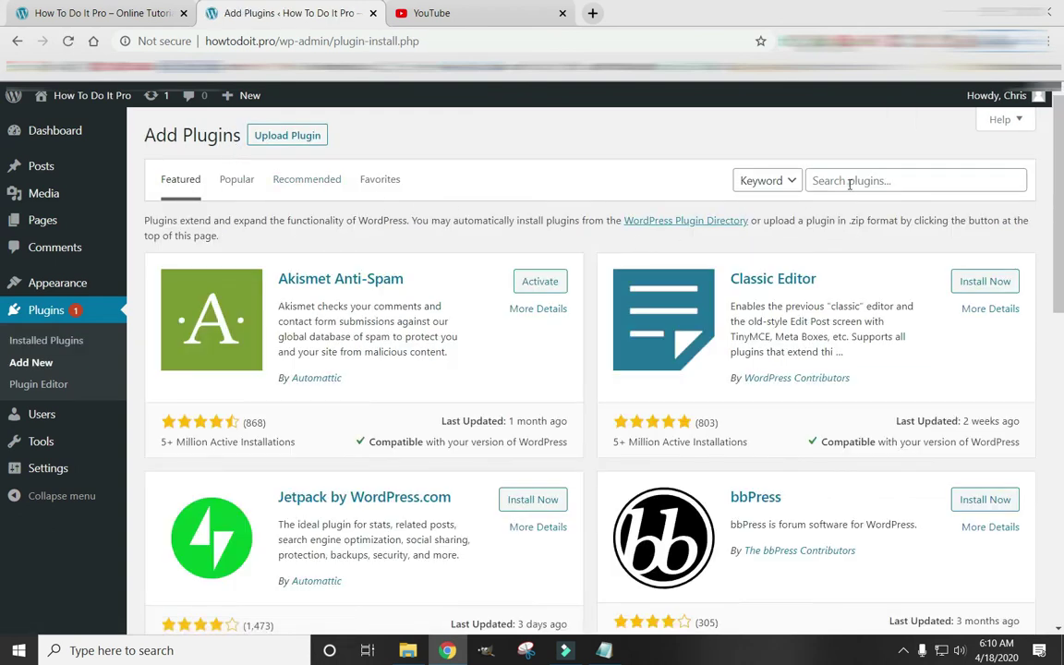
click(848, 184)
text(Fon)
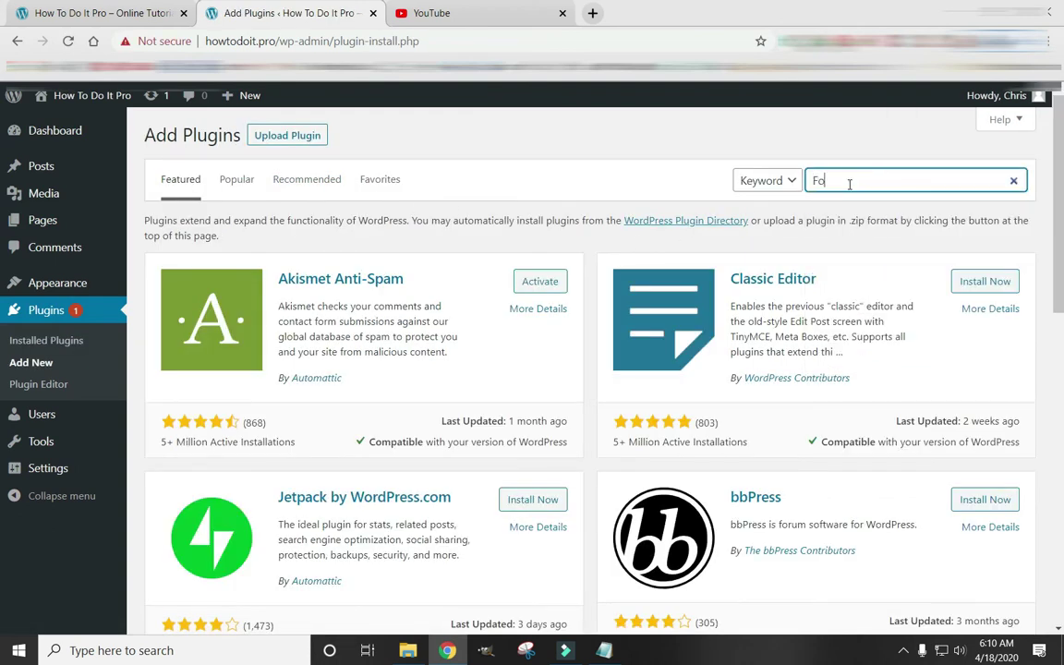
text(t Awesome)
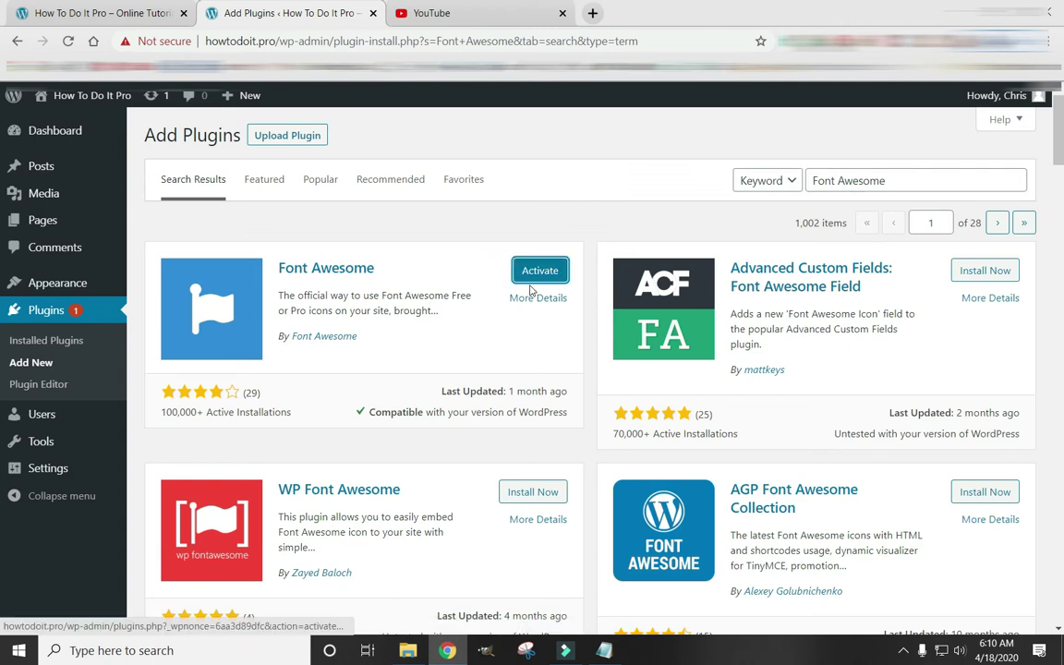
click(536, 277)
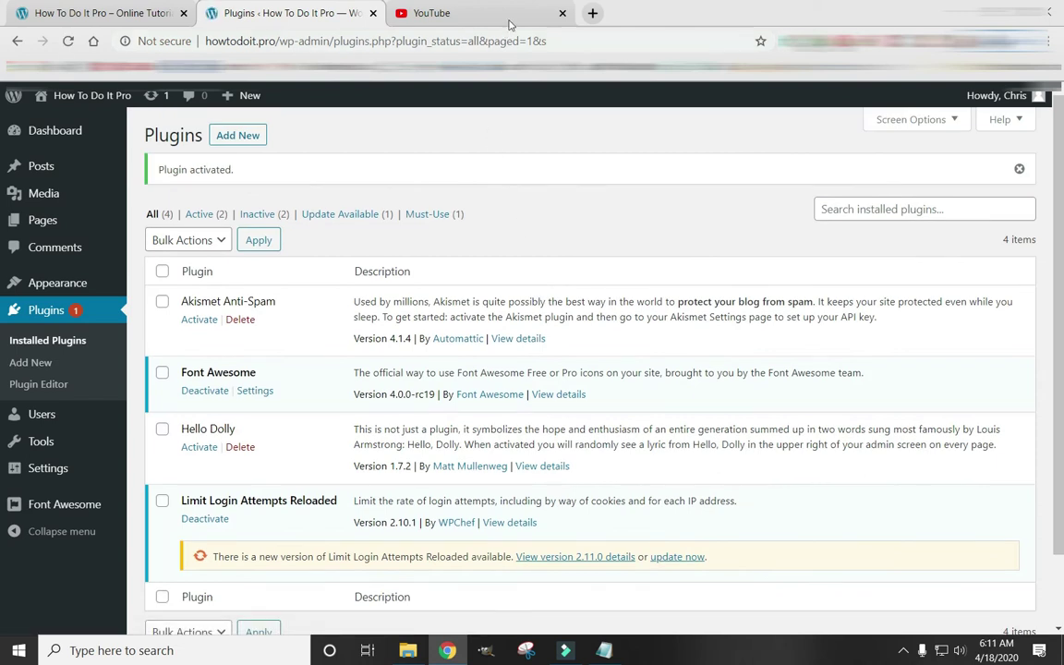
- Search the web for "Font Awesome" in the YouTube browser tab and open the Font Awesome site's icon gallery
click(510, 17)
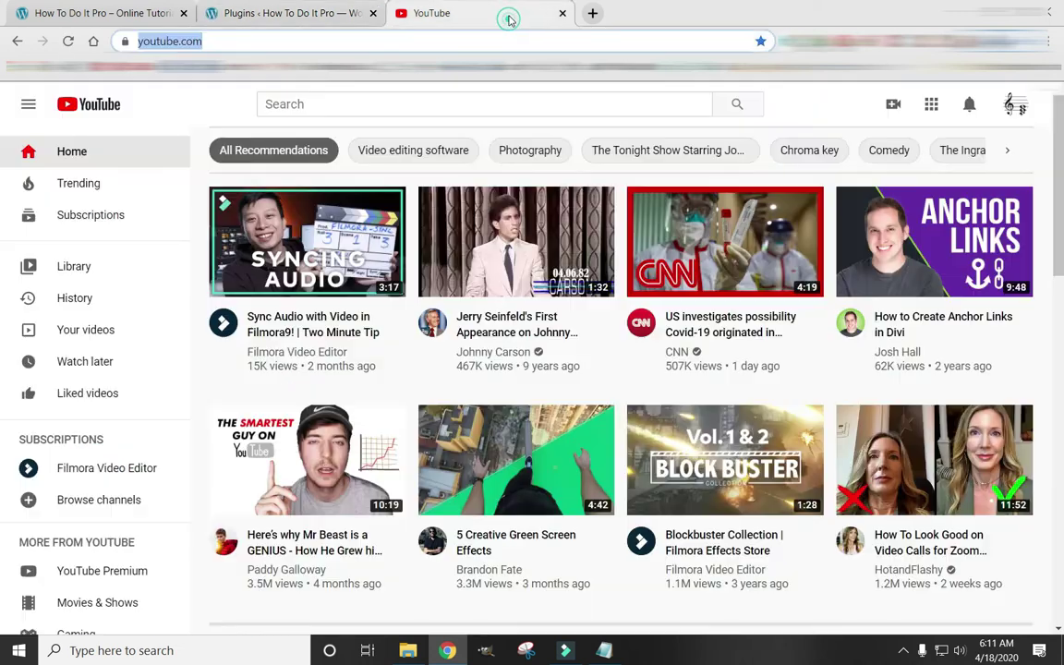
click(495, 39)
double_click(495, 39)
key(ctrl+a)
text(Fo)
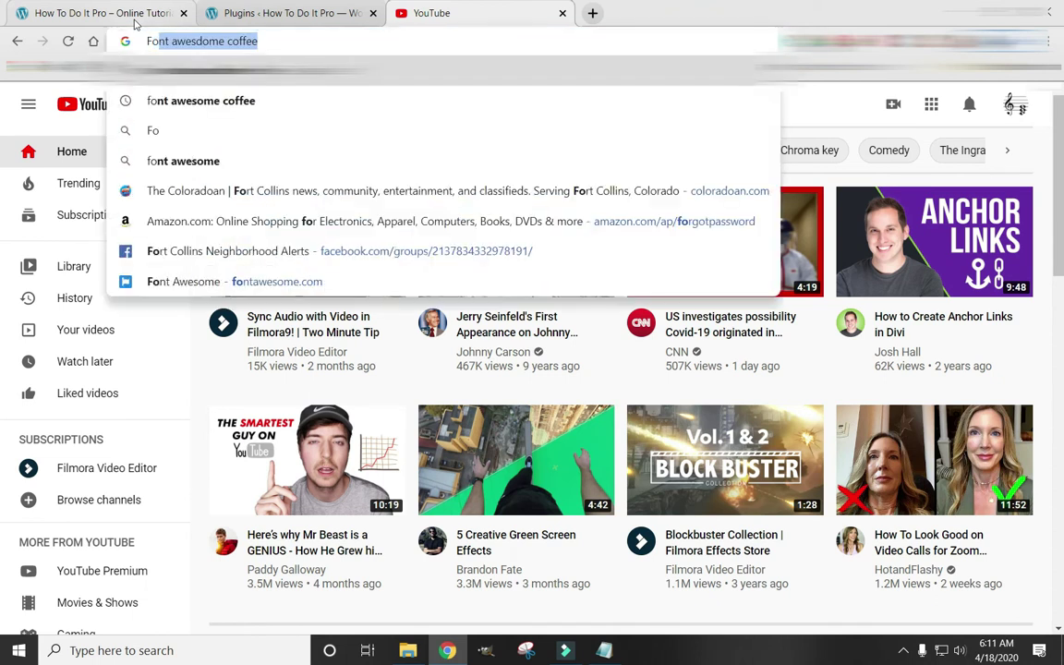
text(nt Awesome)
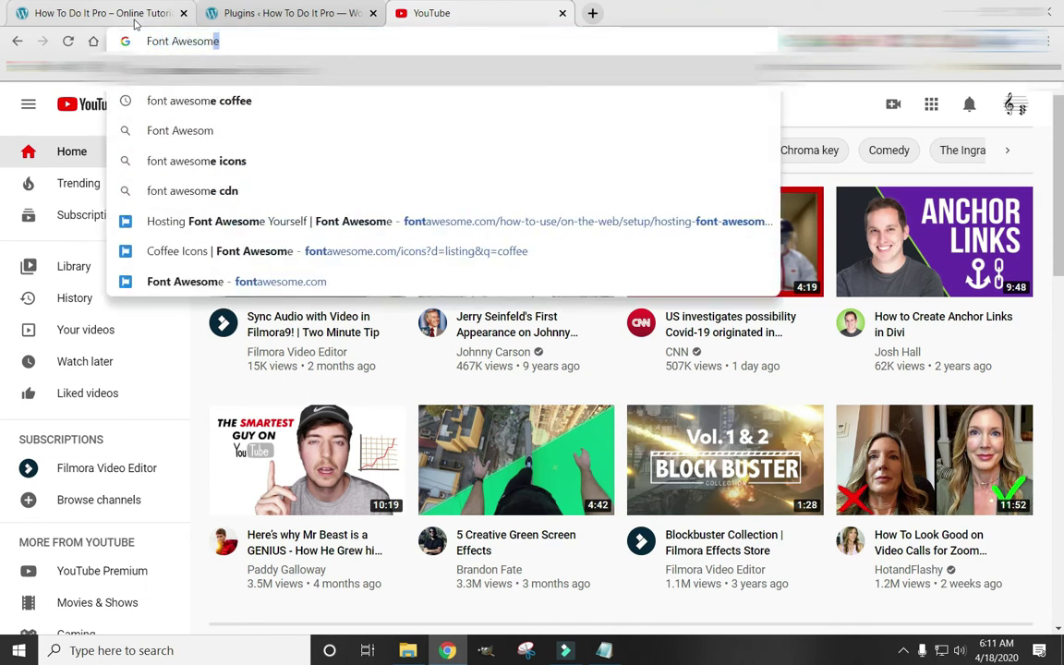
key(Return)
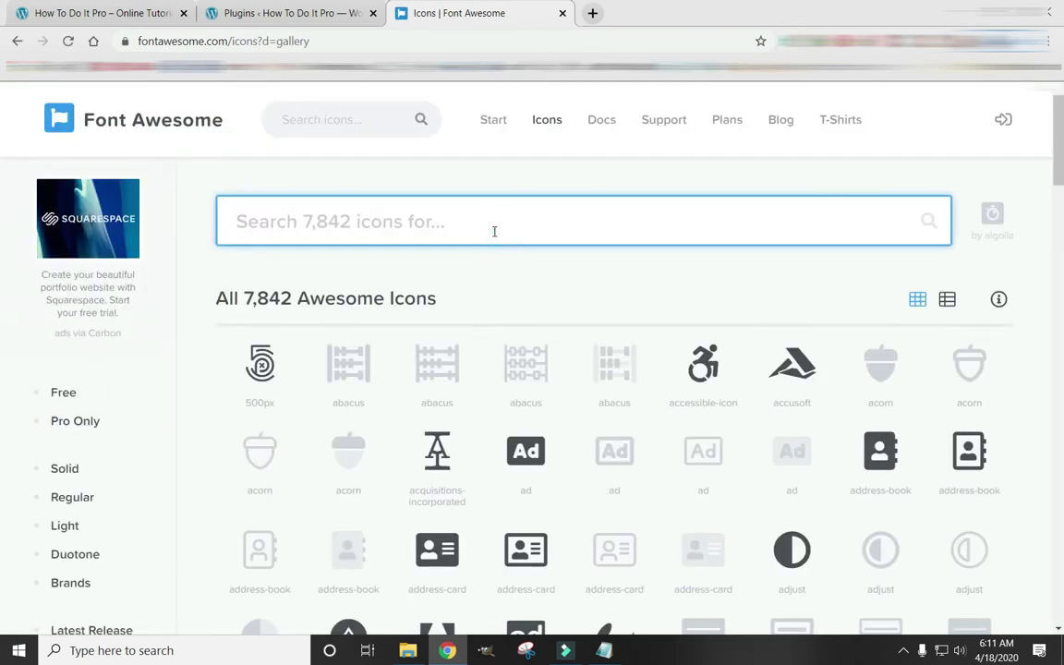
- Search the icons for "coffee", open the solid mug-hot icon and copy its HTML code
text(co)
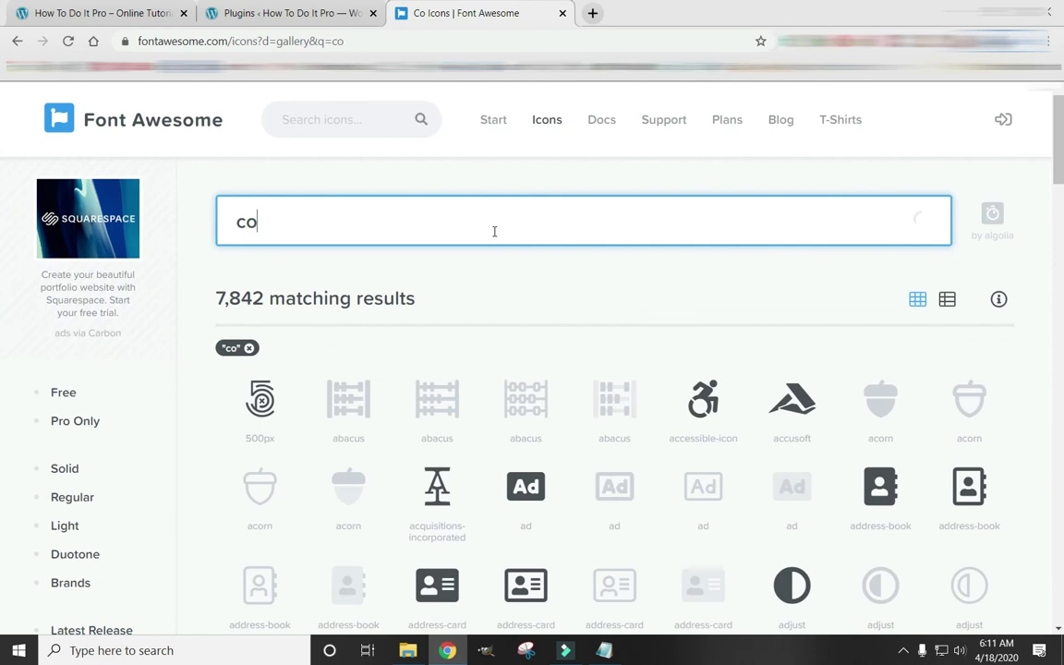
text(ffee)
scroll(573, 369, down, 1)
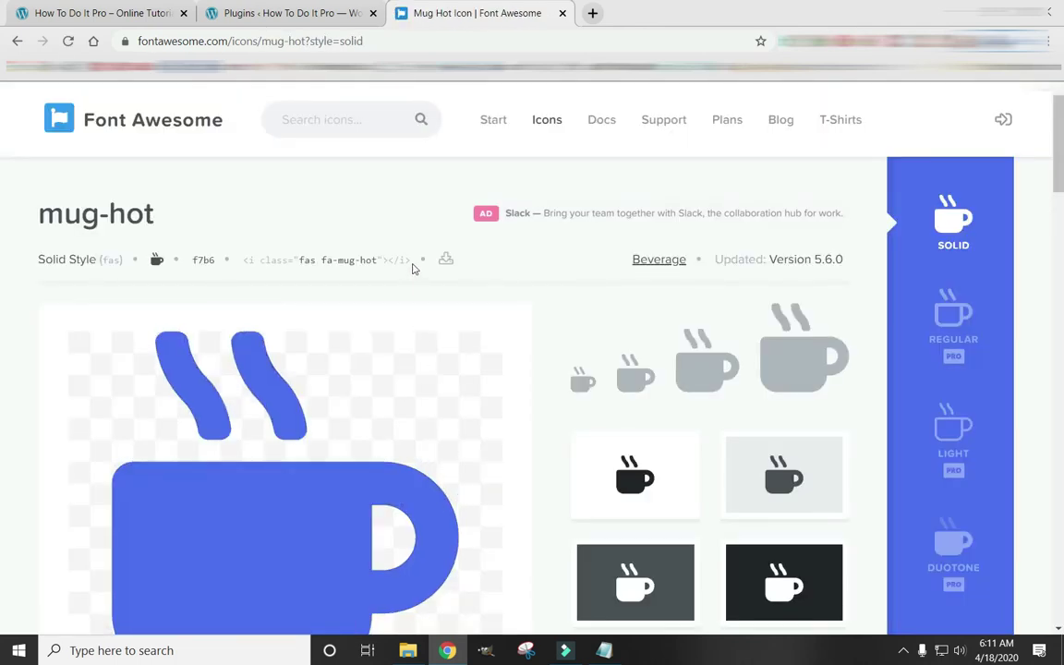
drag(412, 262, 243, 265)
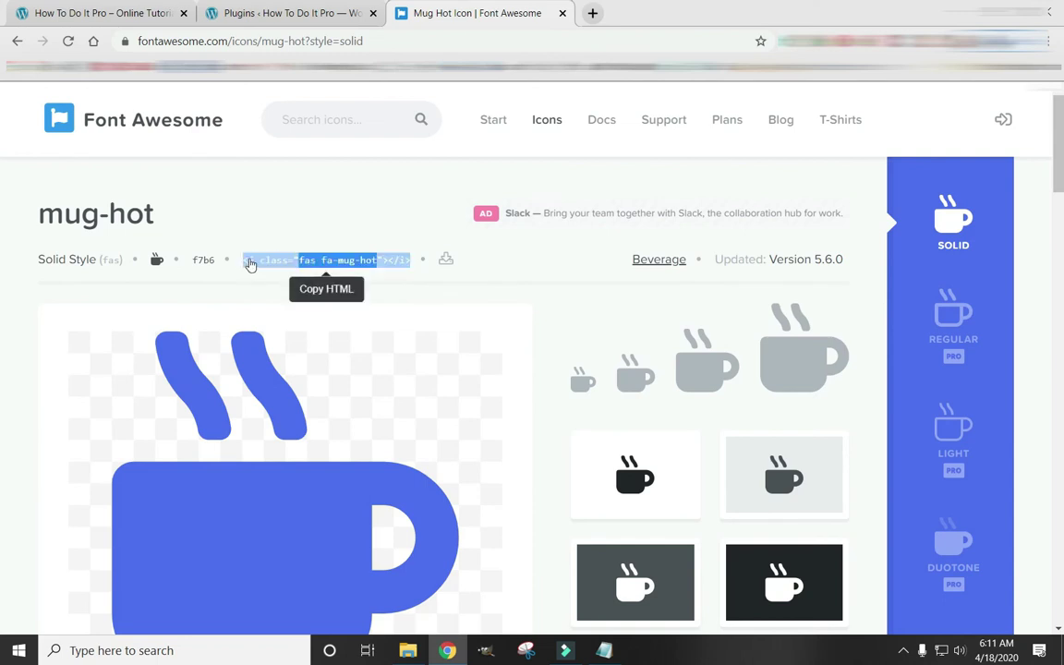
right_click(253, 265)
click(275, 274)
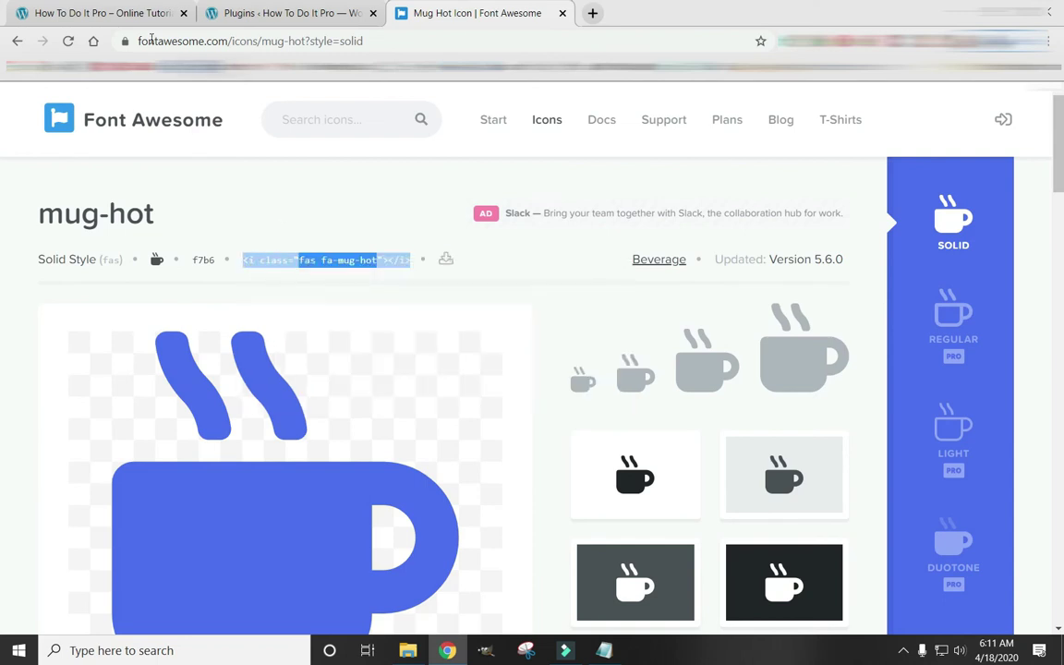
- Return to the WordPress admin and open the Twenty Twenty theme's footer.php in the Theme Editor
click(248, 16)
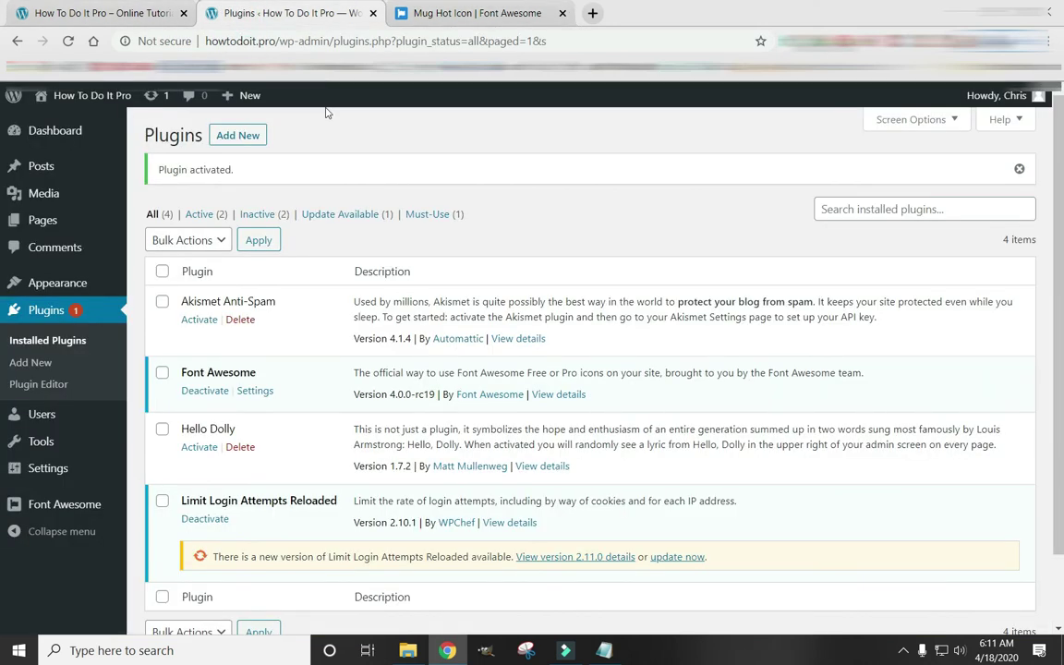
mouse_move(81, 285)
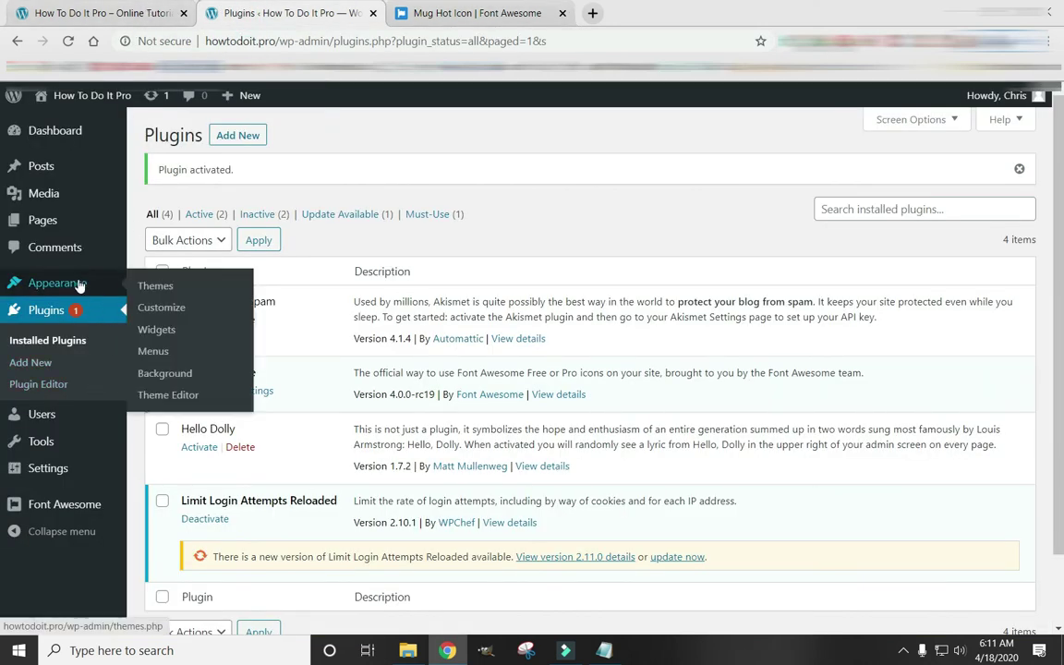
click(175, 396)
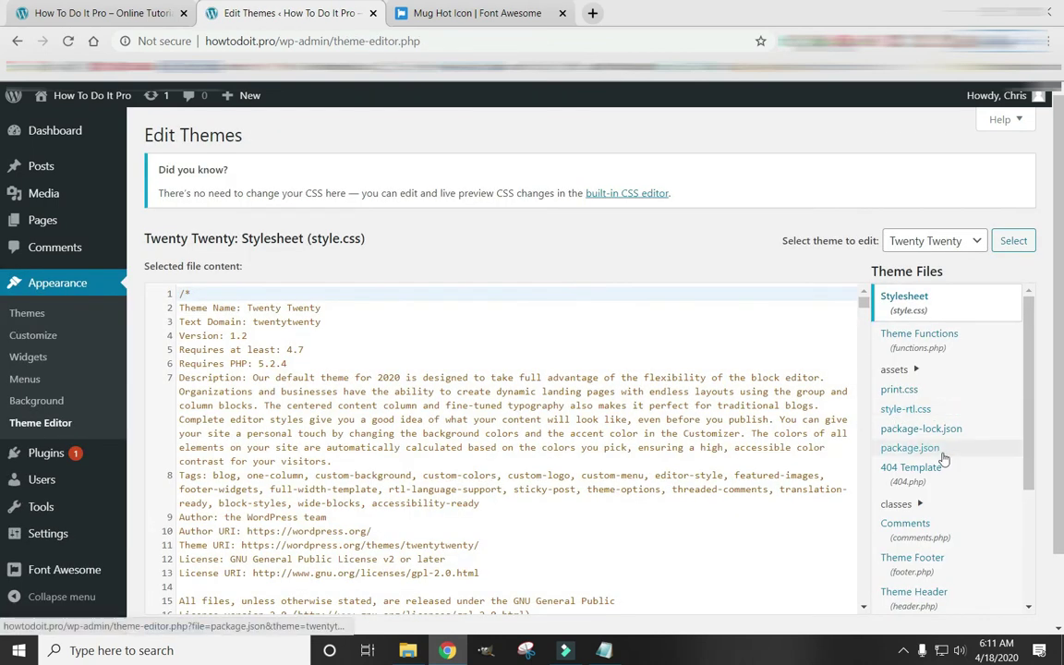
scroll(945, 457, down, 3)
click(920, 399)
- Paste the copied mug-hot icon code after "and Coffee" in the powered-by-wordpress paragraph of footer.php
scroll(632, 334, down, 3)
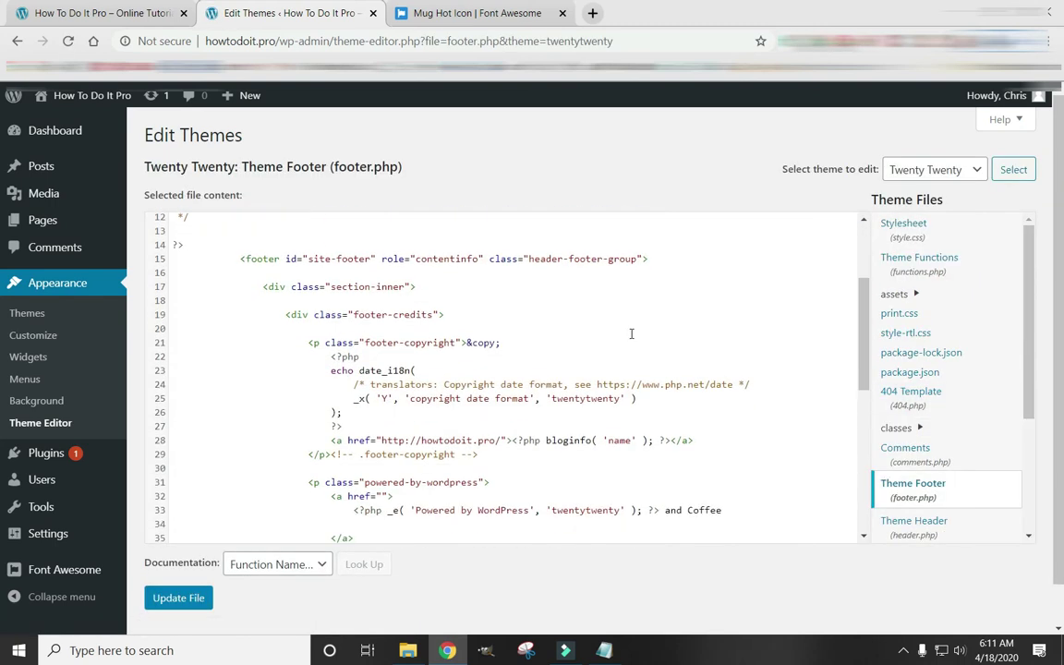
scroll(647, 351, down, 4)
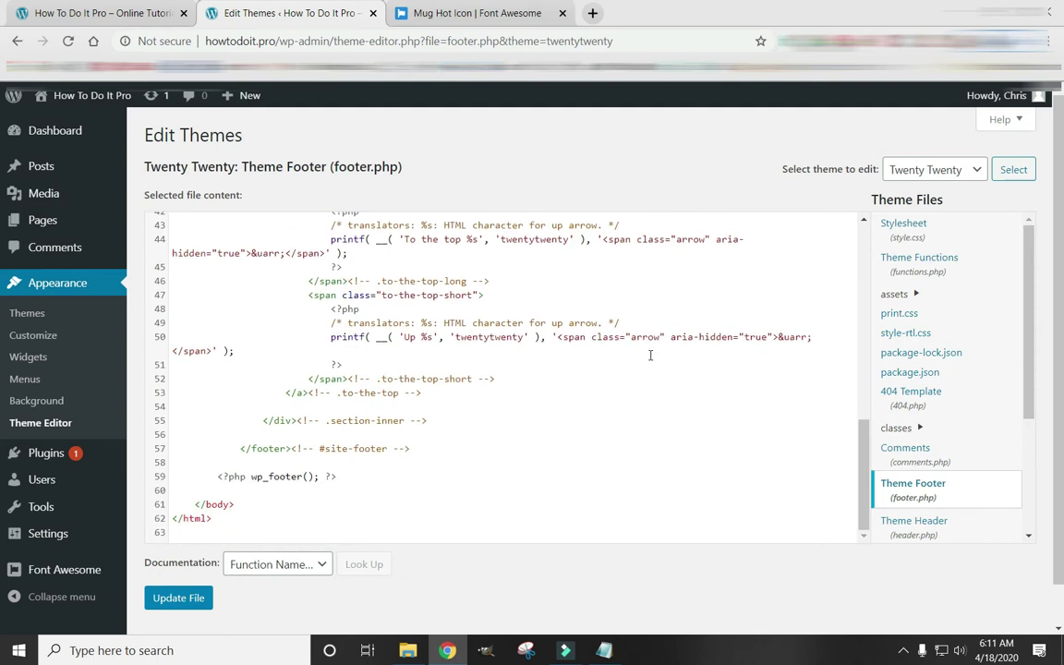
scroll(650, 354, up, 2)
scroll(651, 354, up, 1)
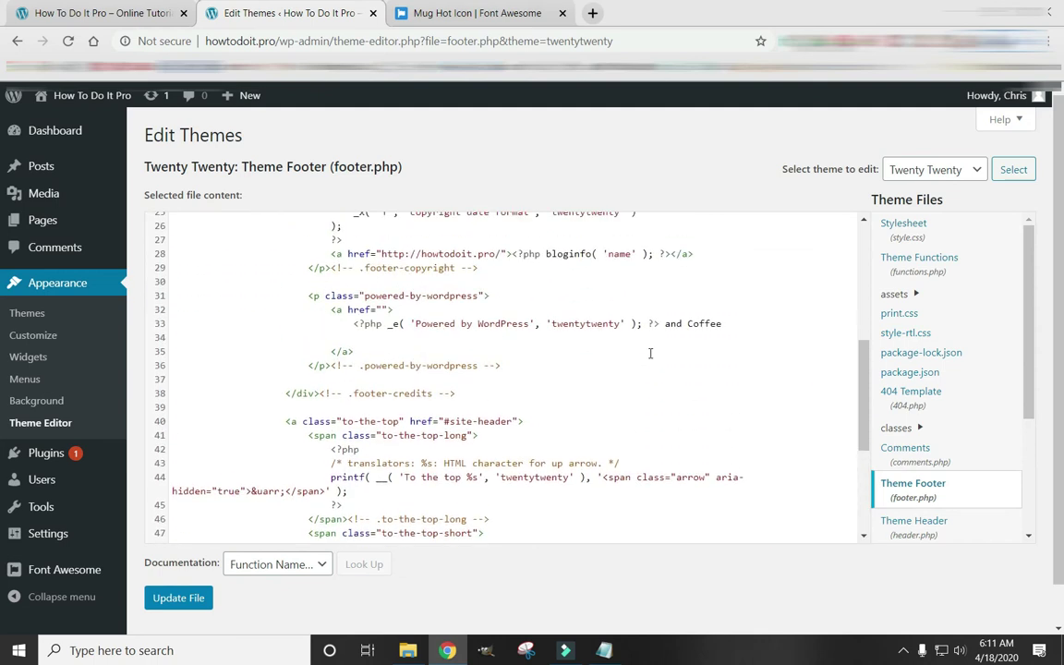
click(728, 325)
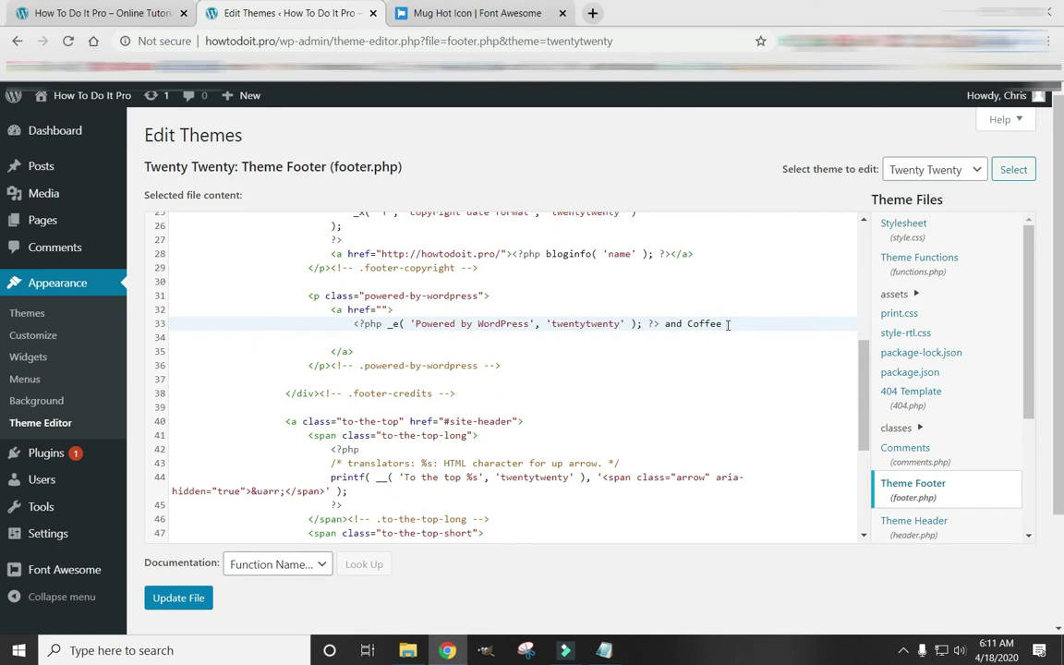
key(ctrl+v)
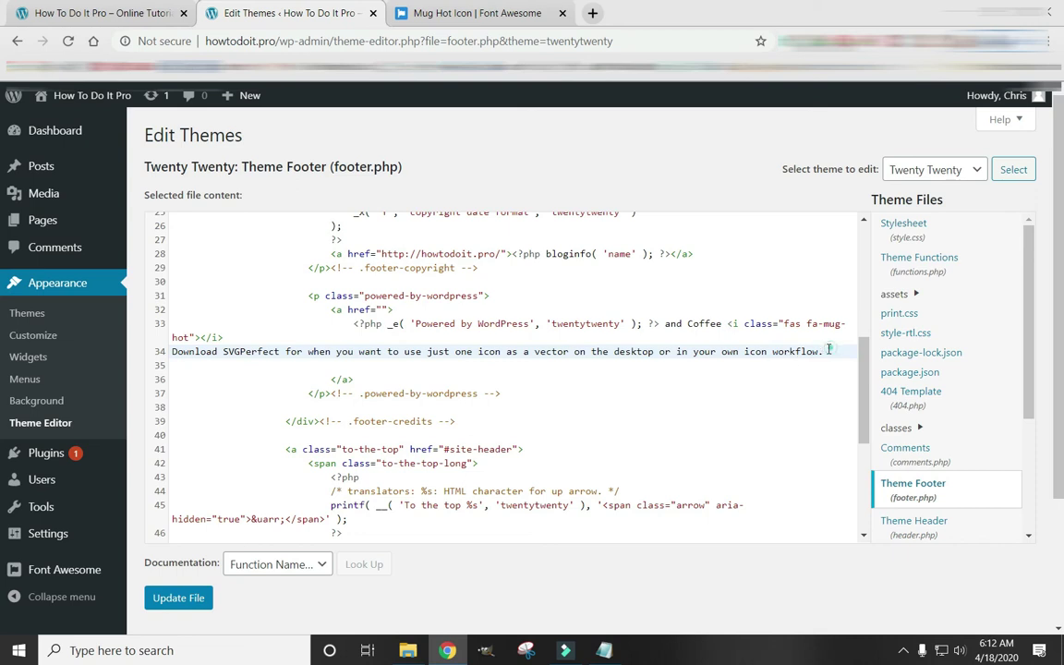
- Delete the stray "Download SVG" sentence pasted below the mug-hot icon code and place the cursor before the icon tag
drag(825, 351, 171, 351)
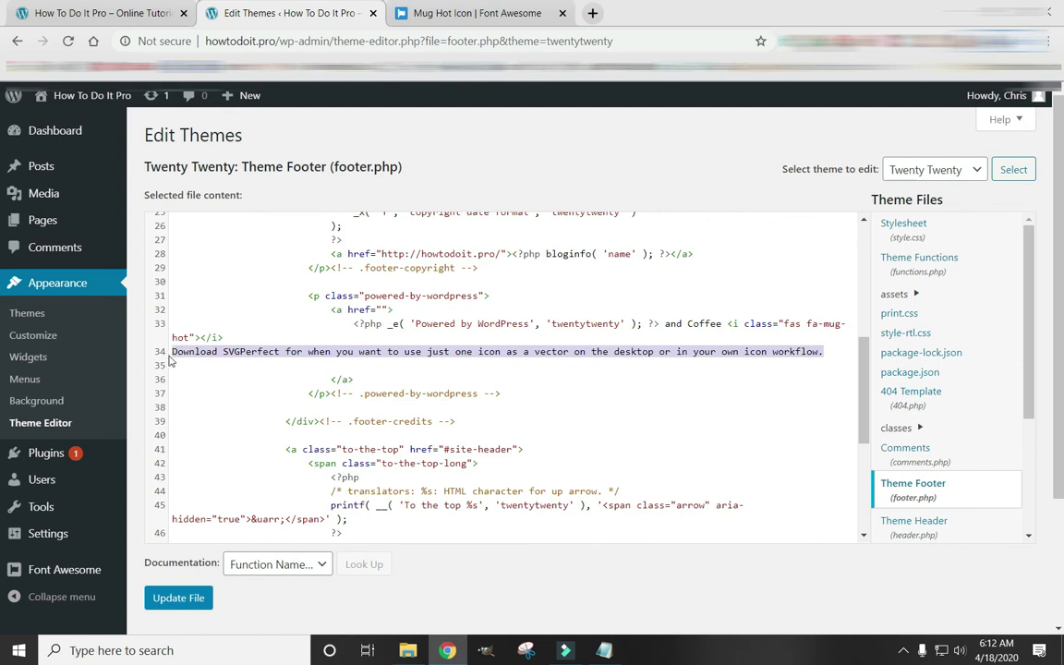
key(BackSpace)
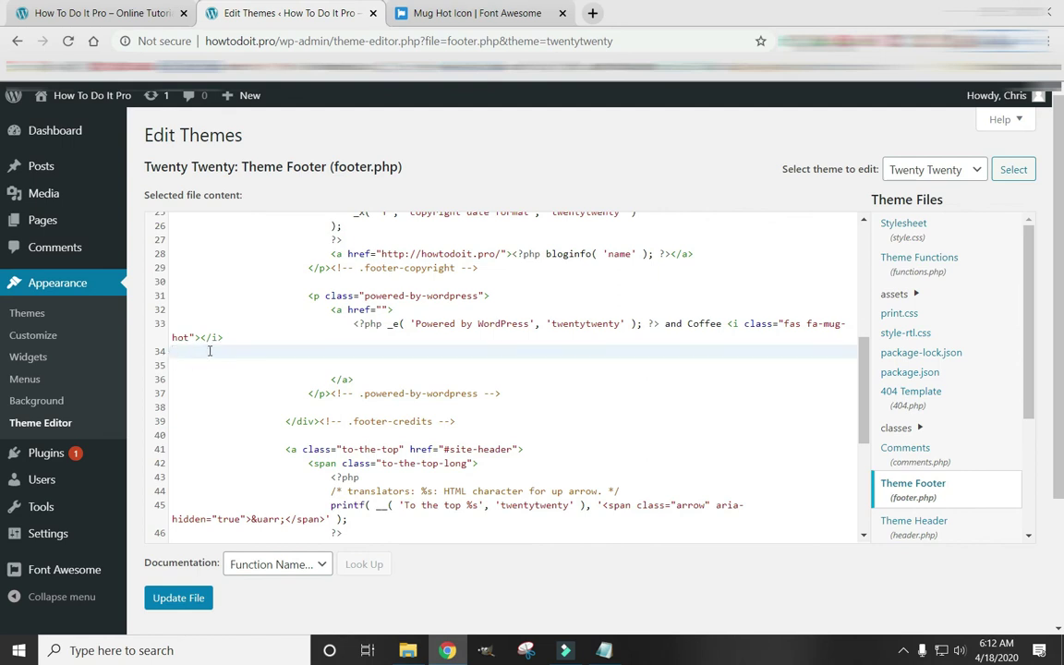
click(727, 324)
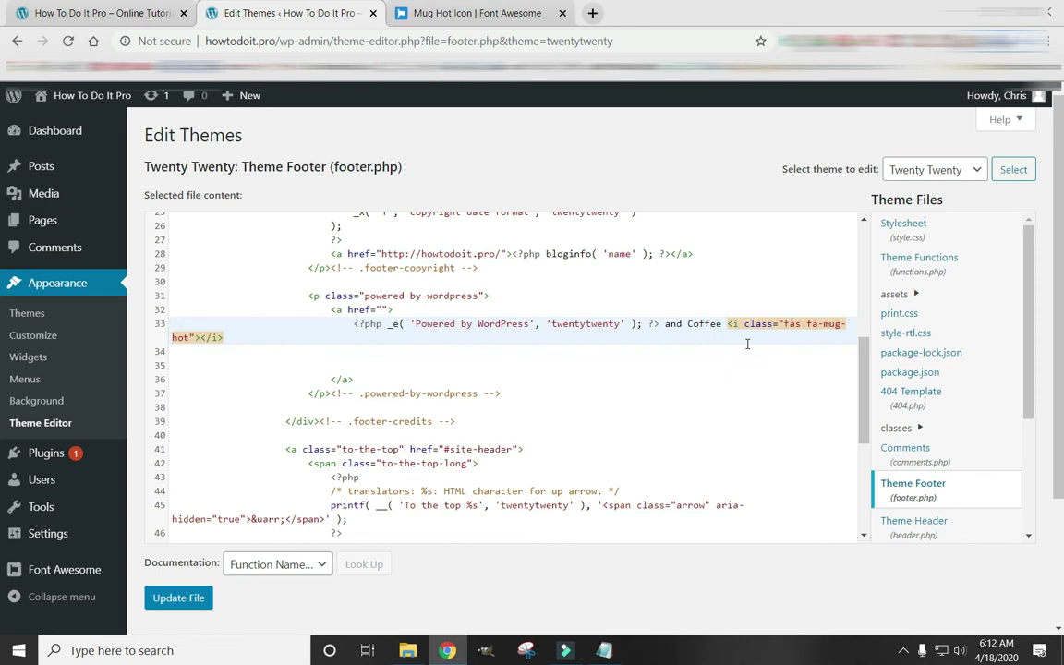
- Insert "&nbsp;" before the mug-hot icon tag, save footer.php and reload the live site to check the footer
text(&nbsp)
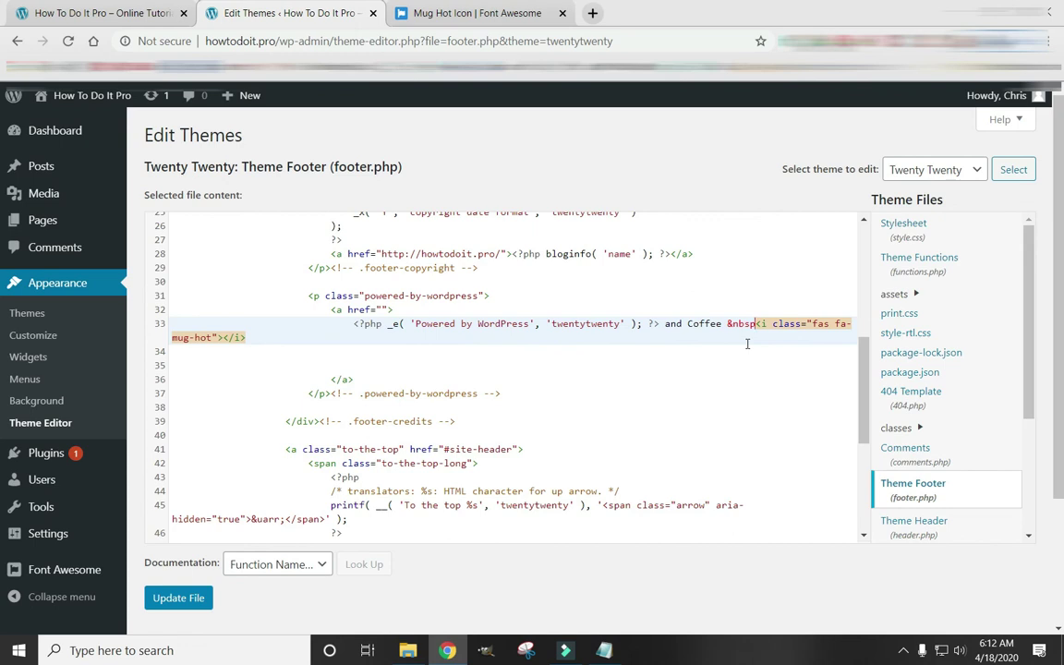
text(;)
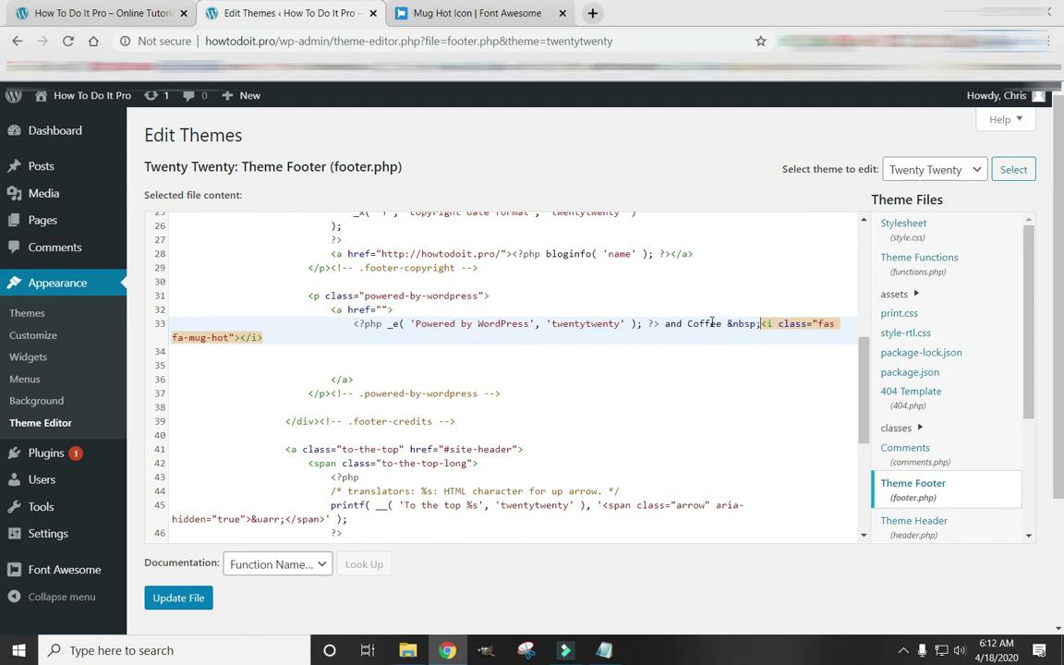
click(187, 600)
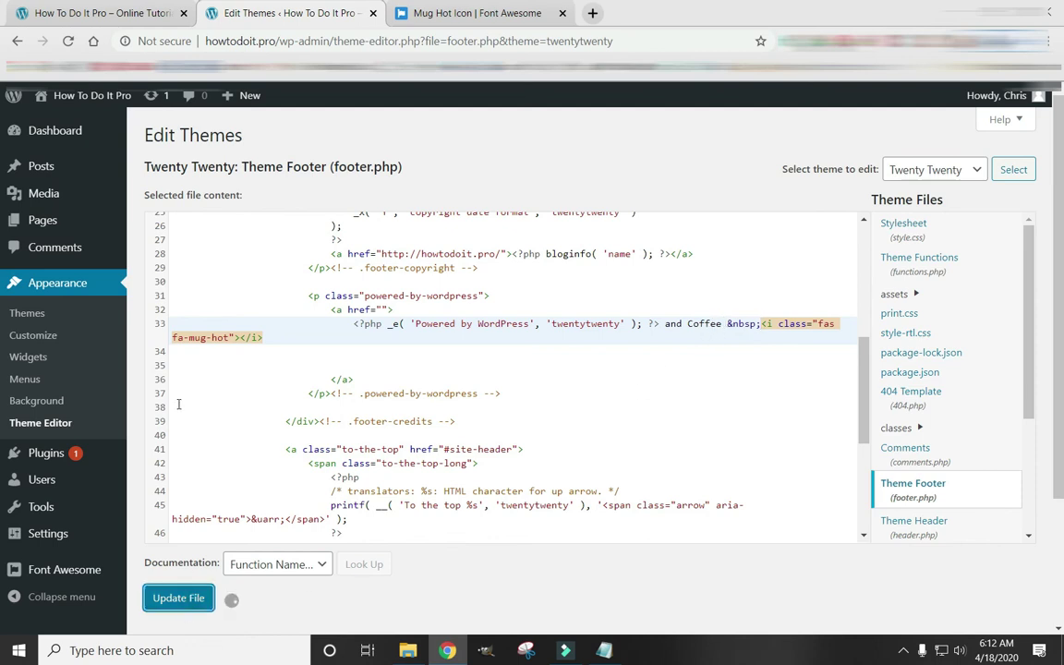
click(148, 13)
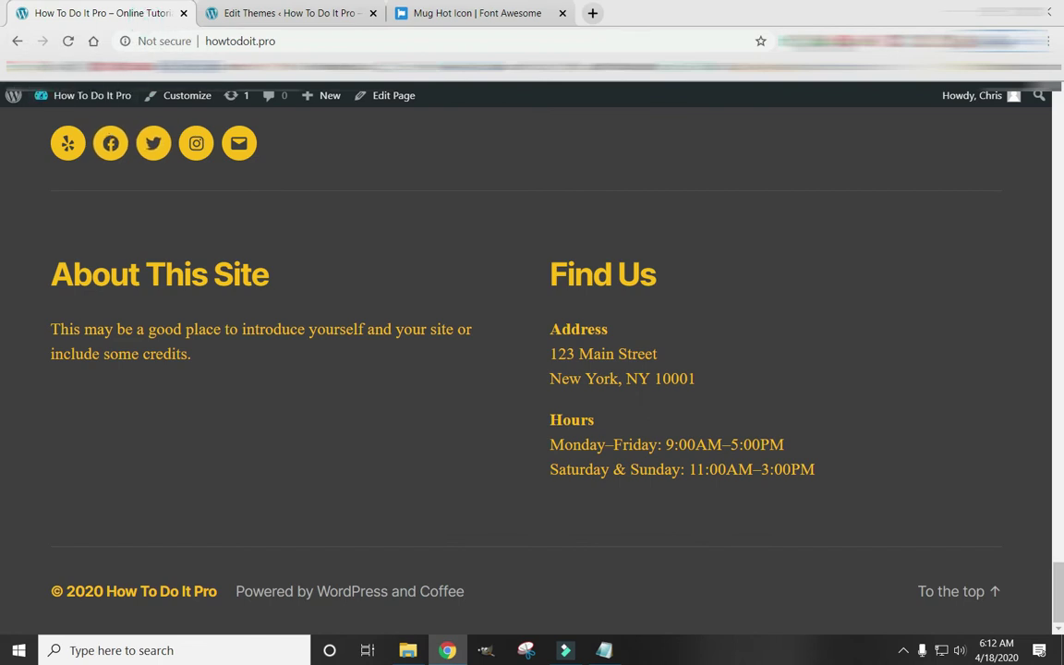
click(69, 40)
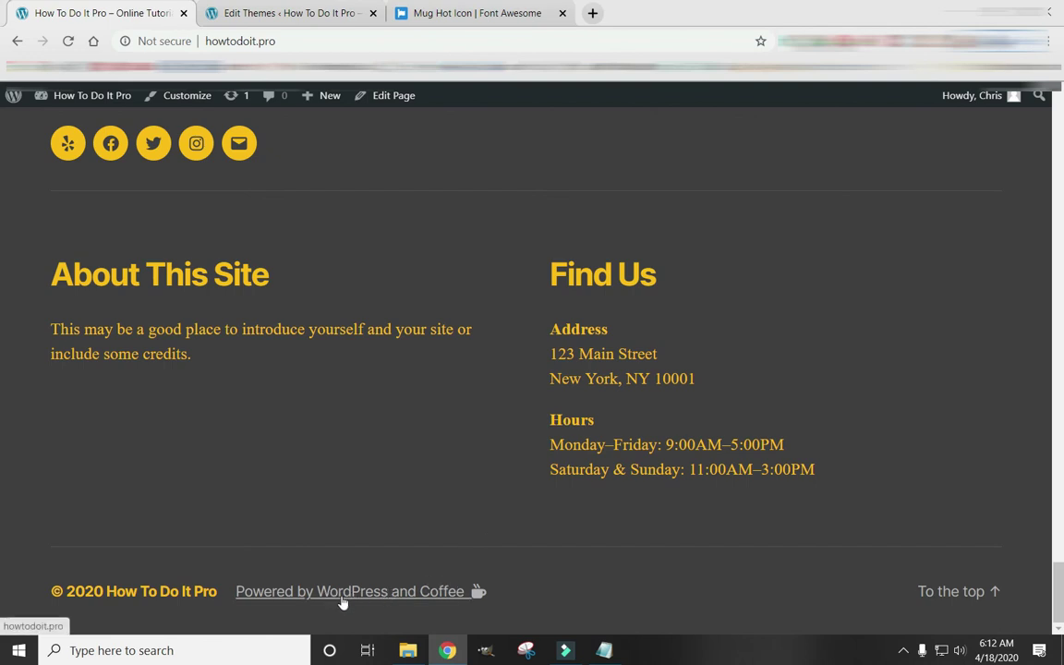
- Delete the empty <a href=""> opening tag from the powered-by-wordpress paragraph, save footer.php and reload the live site
click(307, 11)
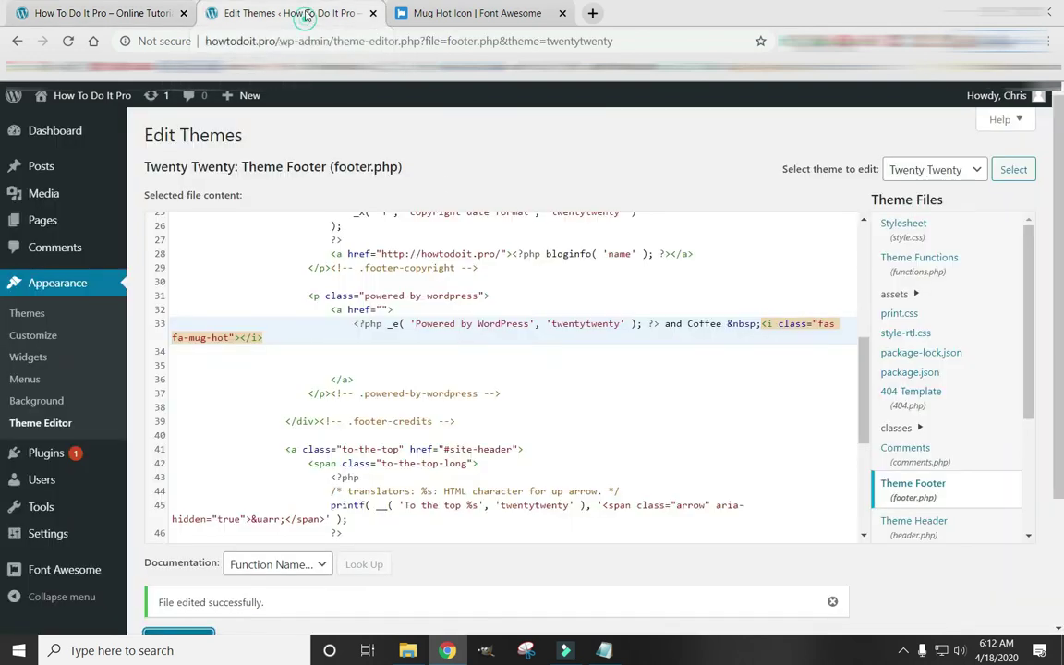
click(398, 309)
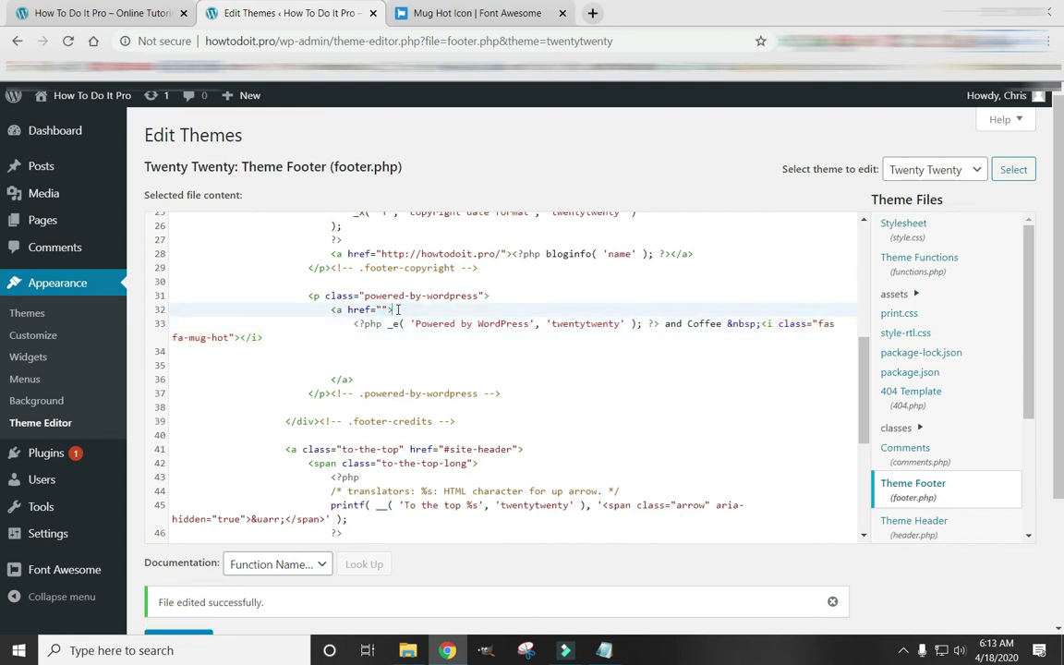
drag(397, 310, 333, 310)
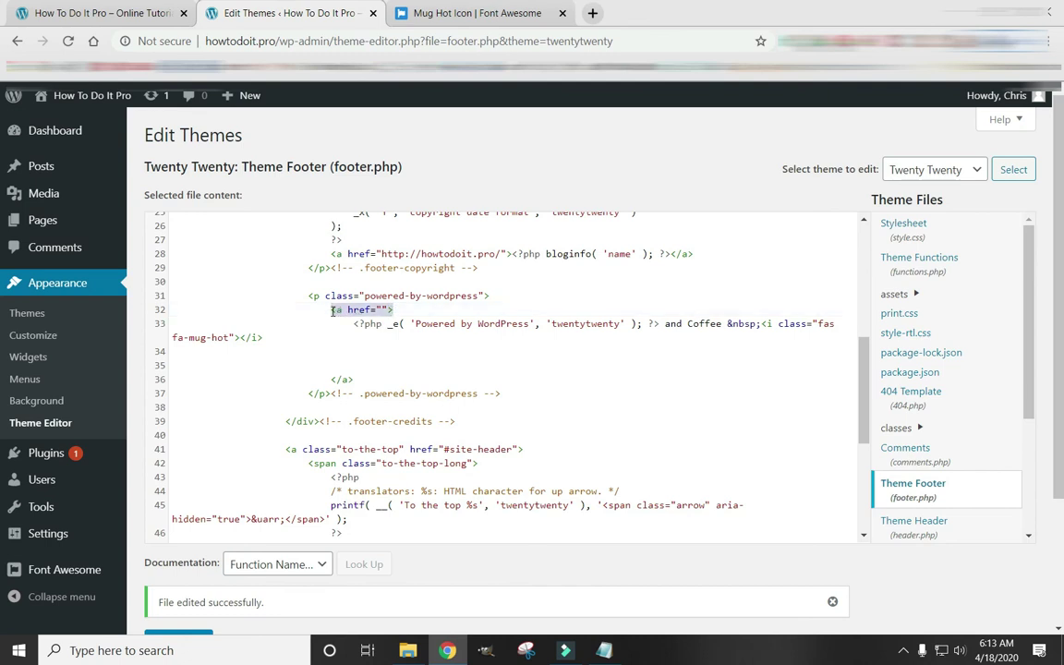
key(BackSpace)
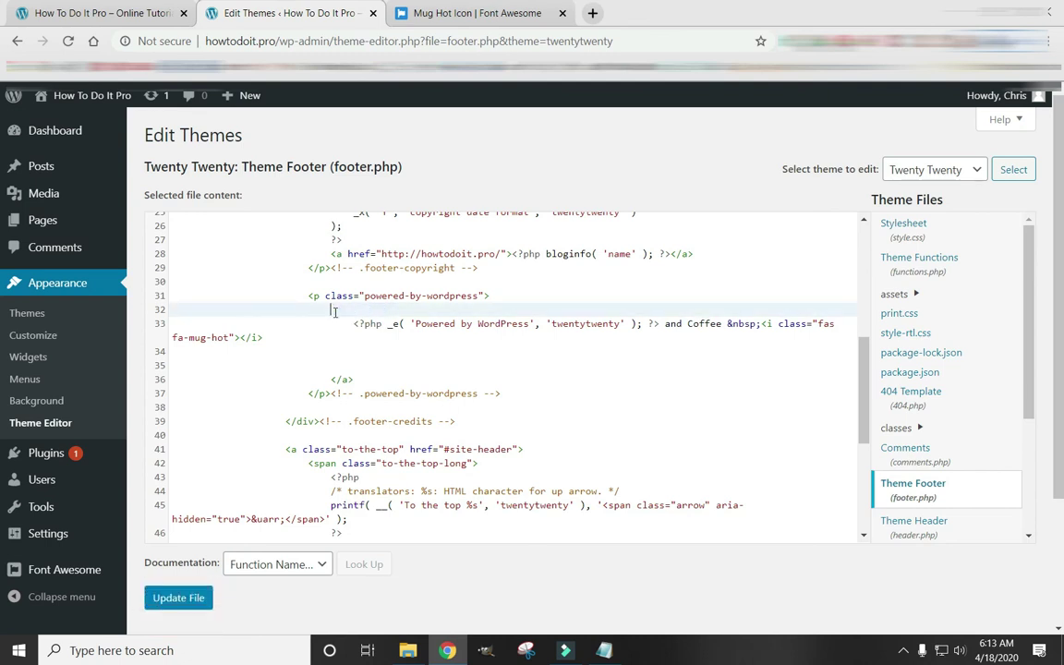
click(179, 598)
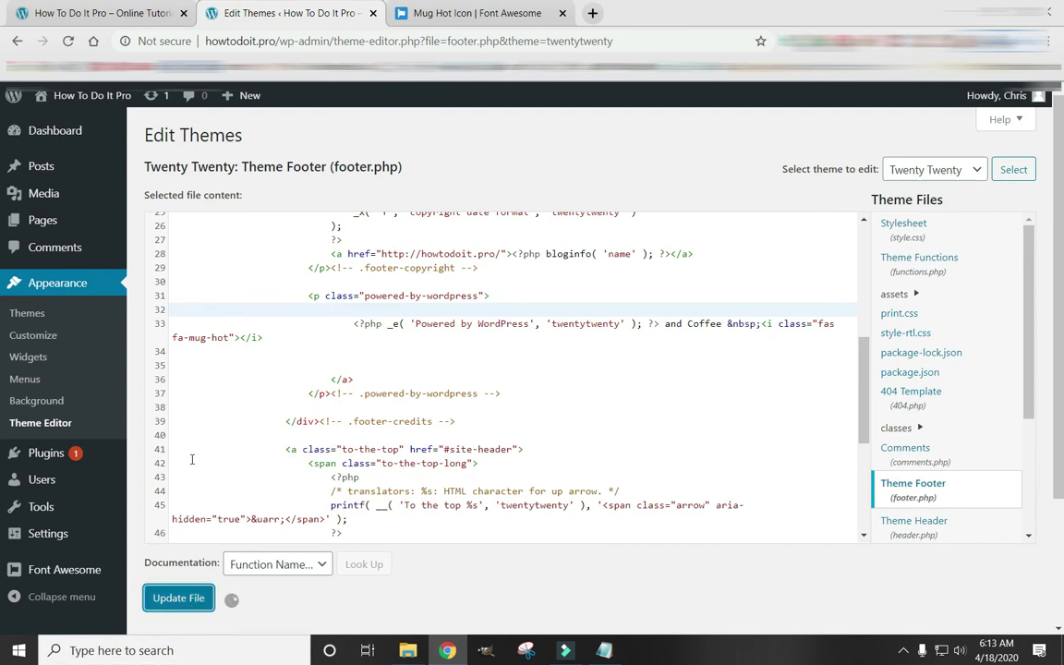
click(159, 16)
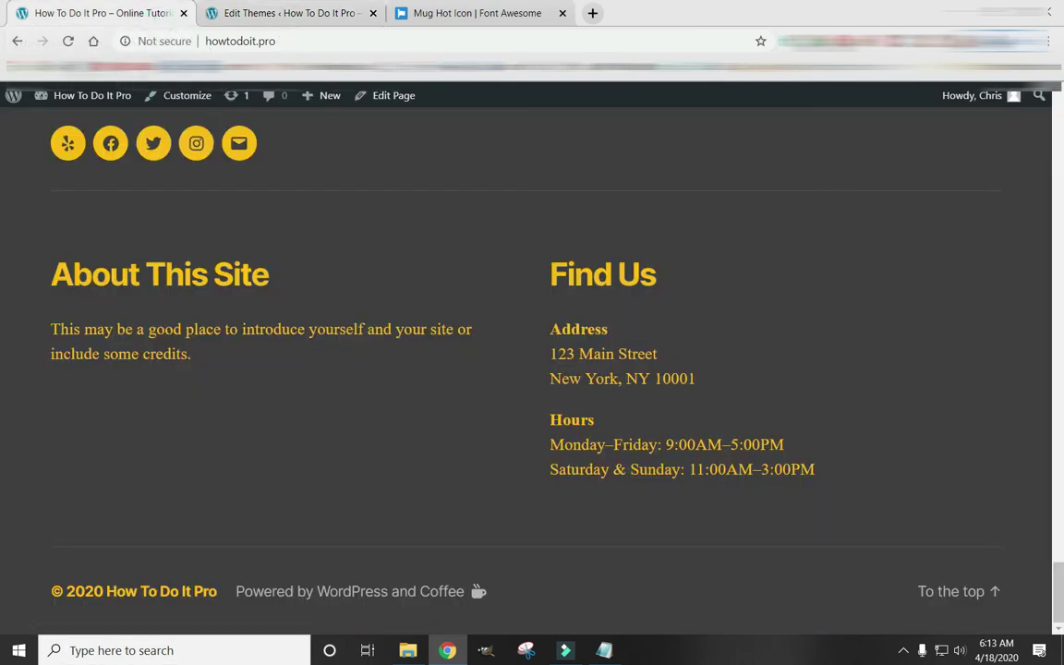
click(67, 41)
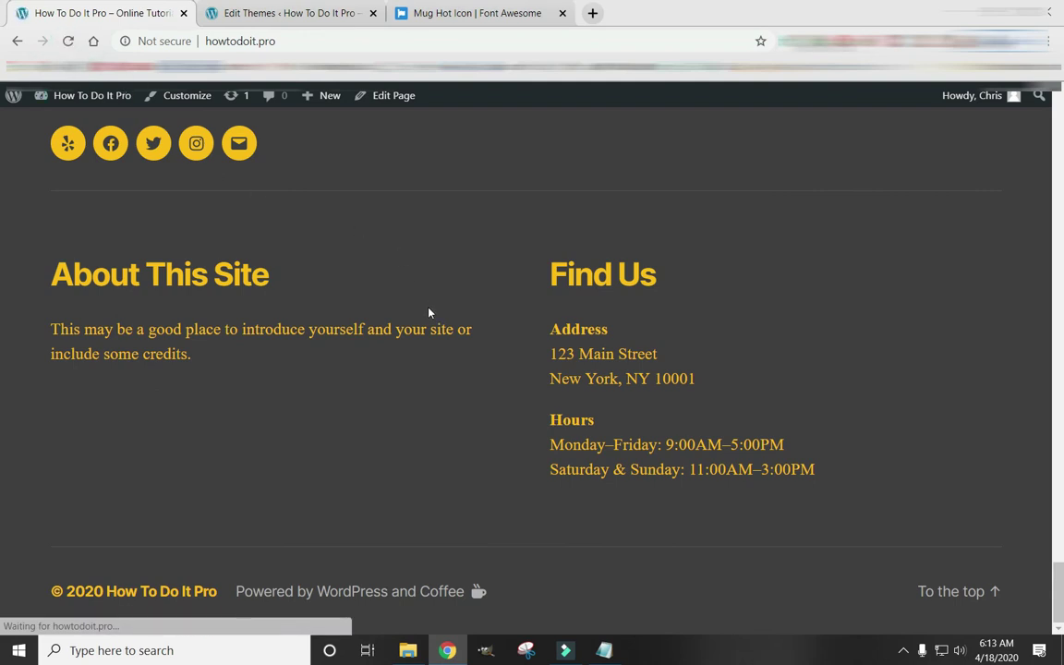